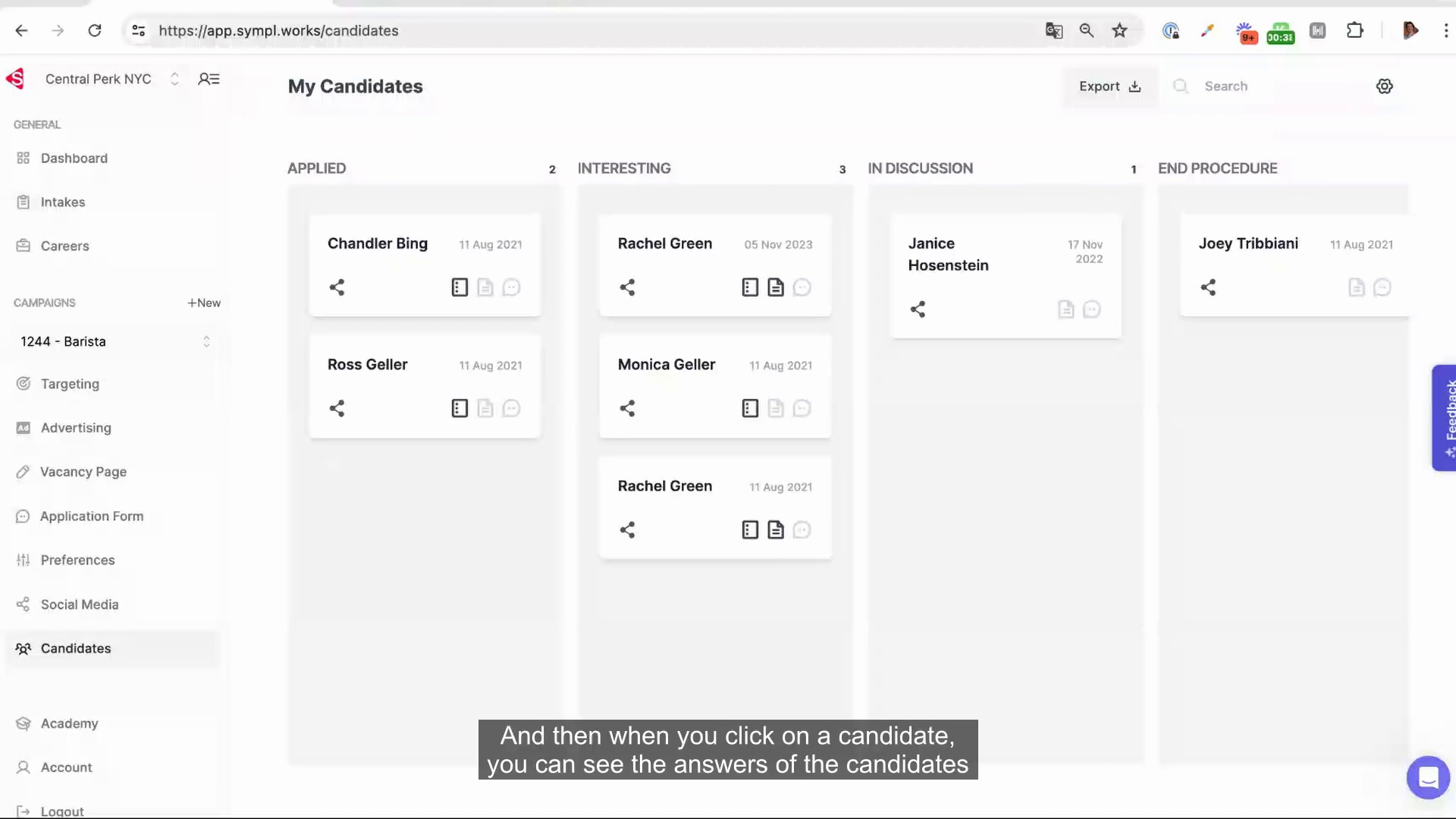
Open the first applied candidate's profile and review the answers to the application form questions
{"action": "left_click", "coordinate": [407, 255]}
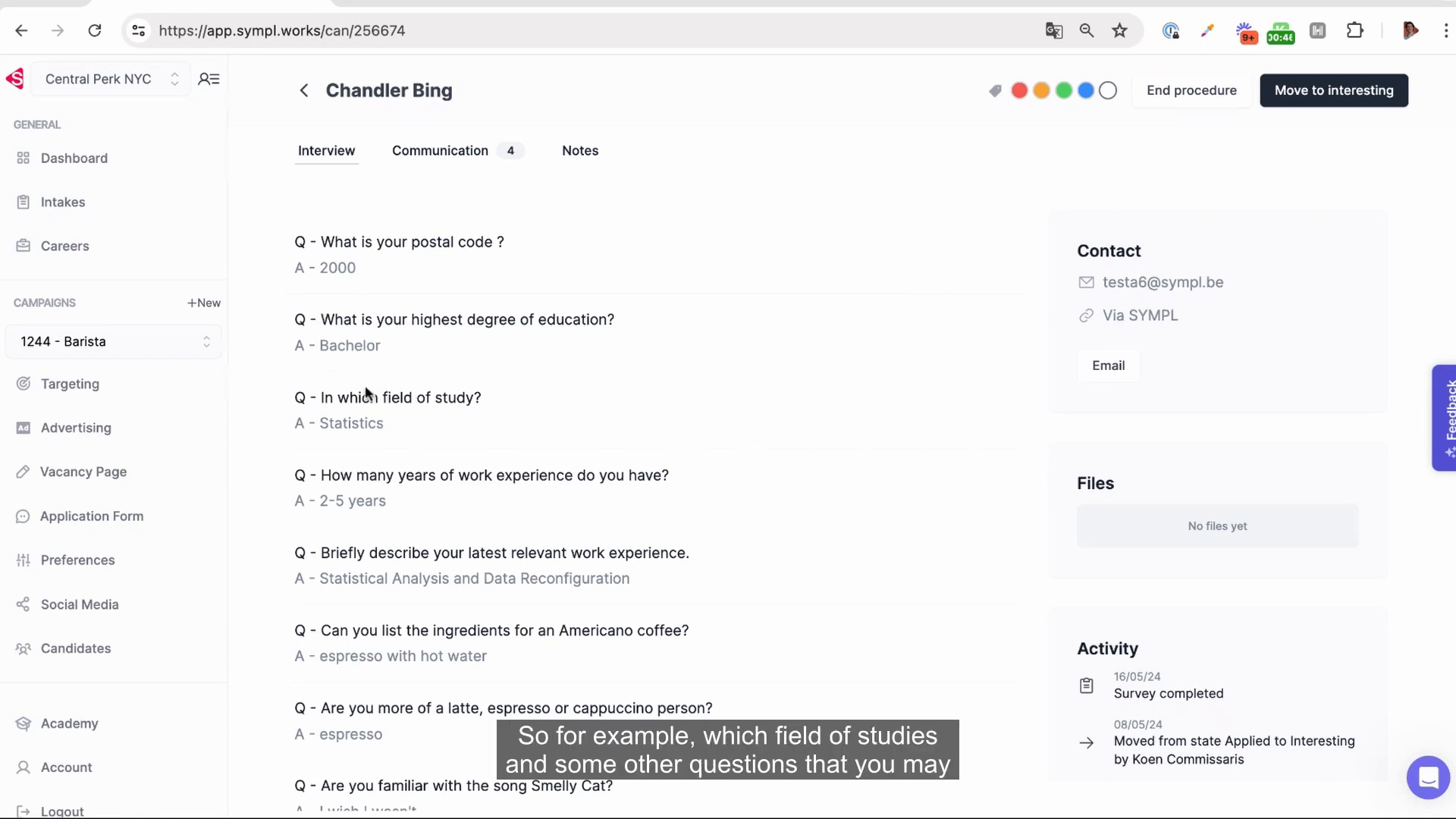
{"action": "scroll", "coordinate": [376, 421], "scroll_direction": "down", "scroll_amount": 5}
{"action": "scroll", "coordinate": [504, 719], "scroll_direction": "down", "scroll_amount": 1}
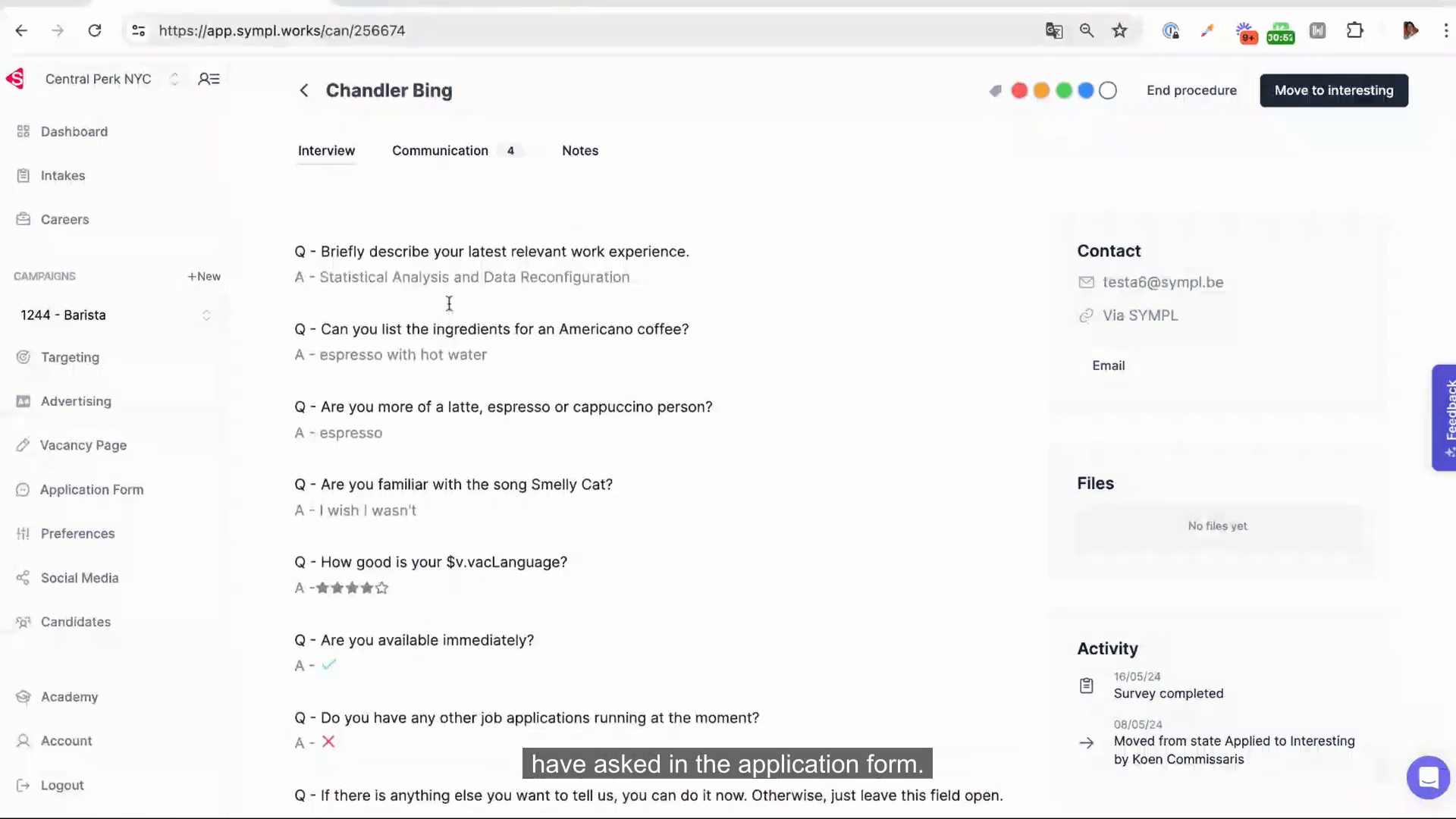
{"action": "scroll", "coordinate": [449, 303], "scroll_direction": "up", "scroll_amount": 4}
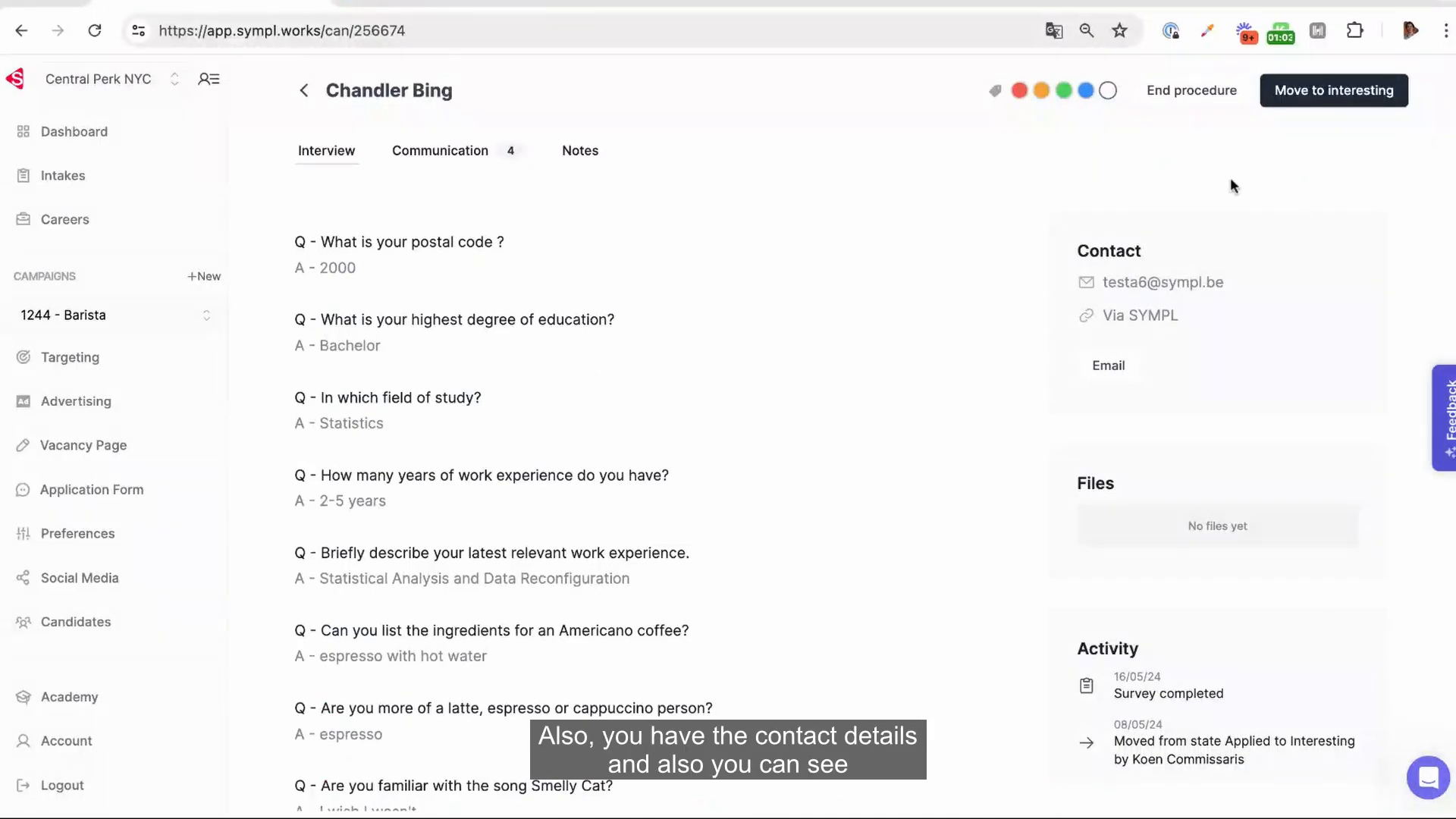
Review the candidate's communication history, reading the application confirmation email and the resume request email
{"action": "left_click", "coordinate": [452, 158]}
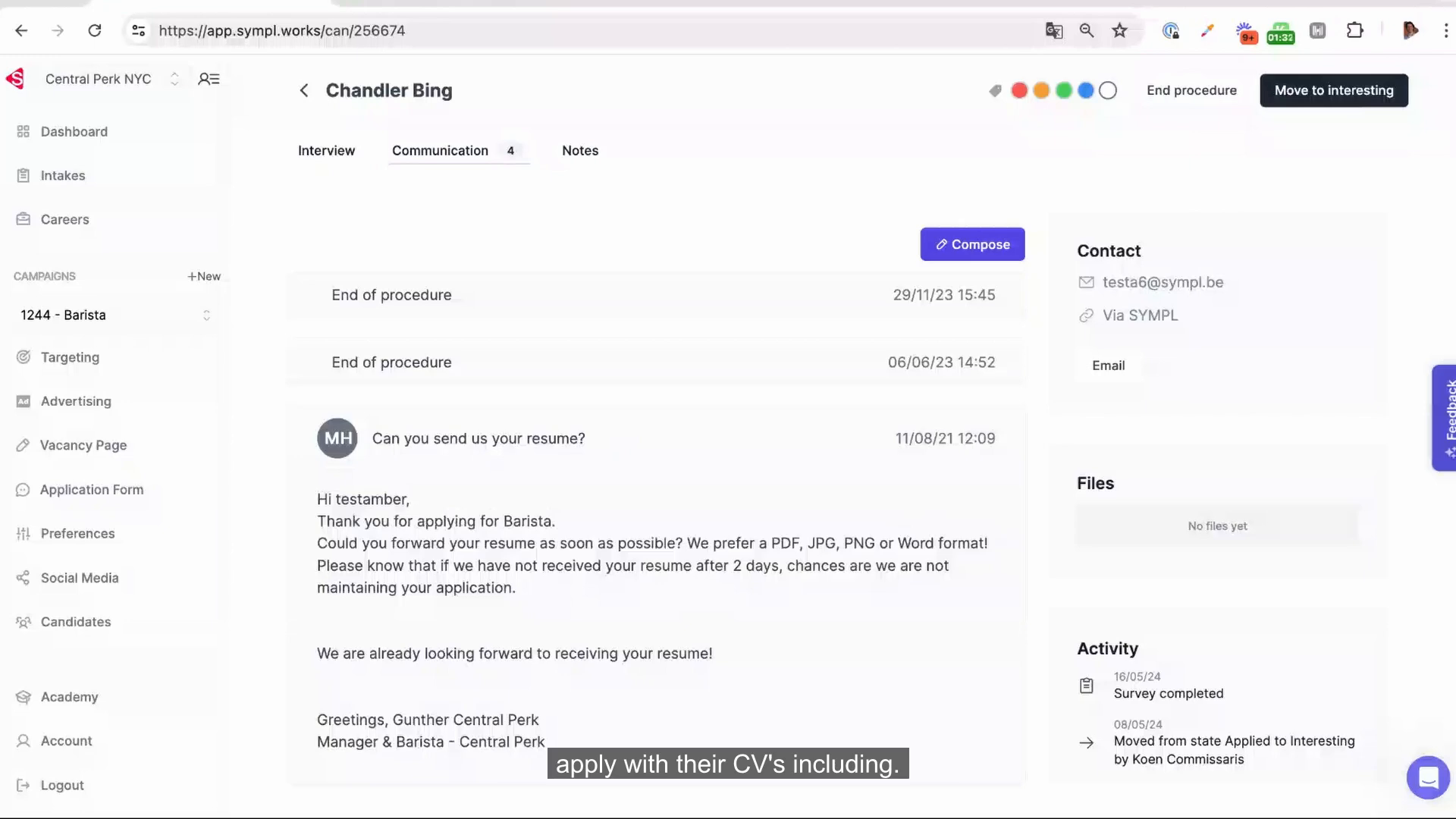
{"action": "left_click", "coordinate": [678, 581]}
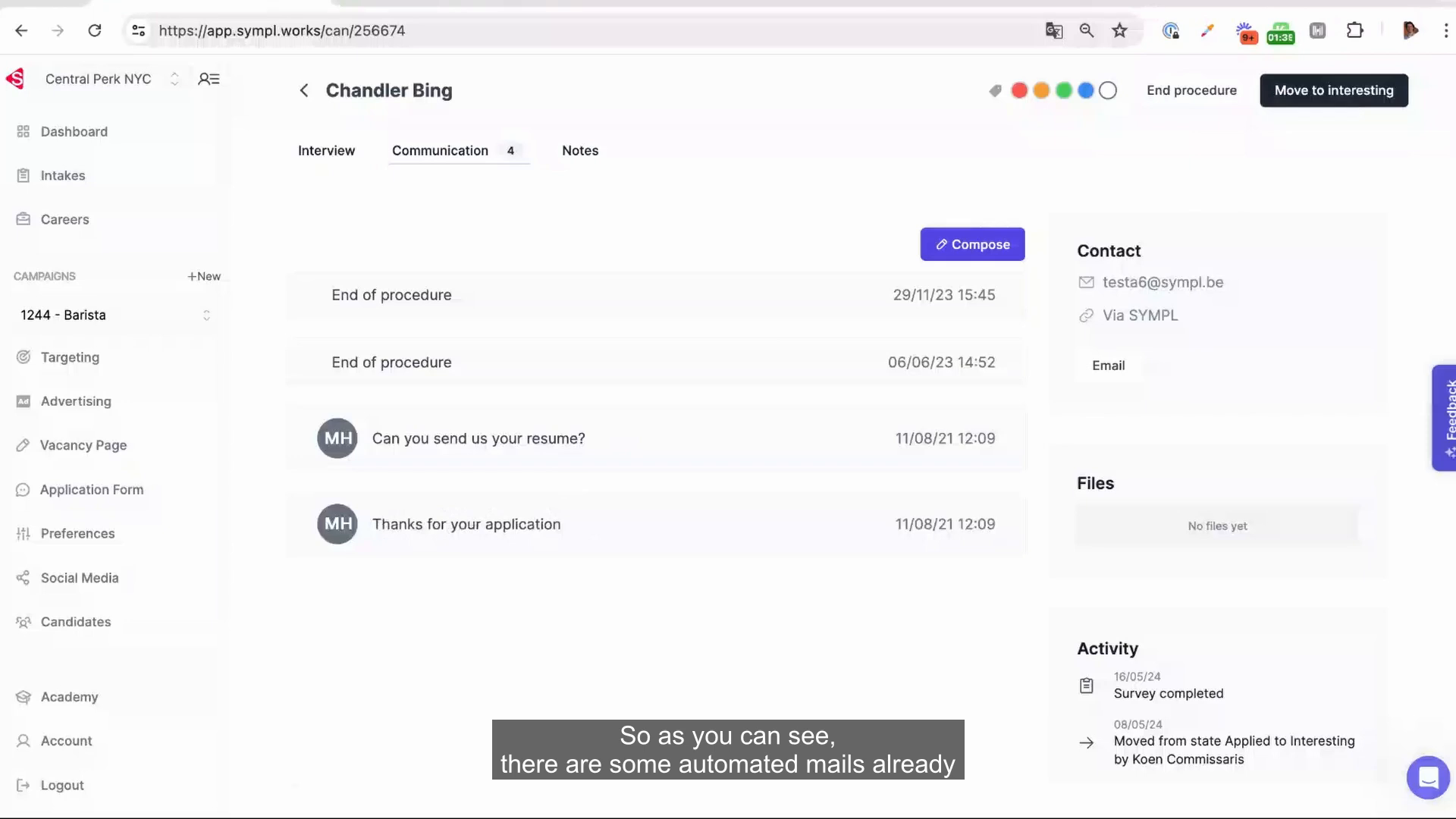
{"action": "left_click", "coordinate": [574, 531]}
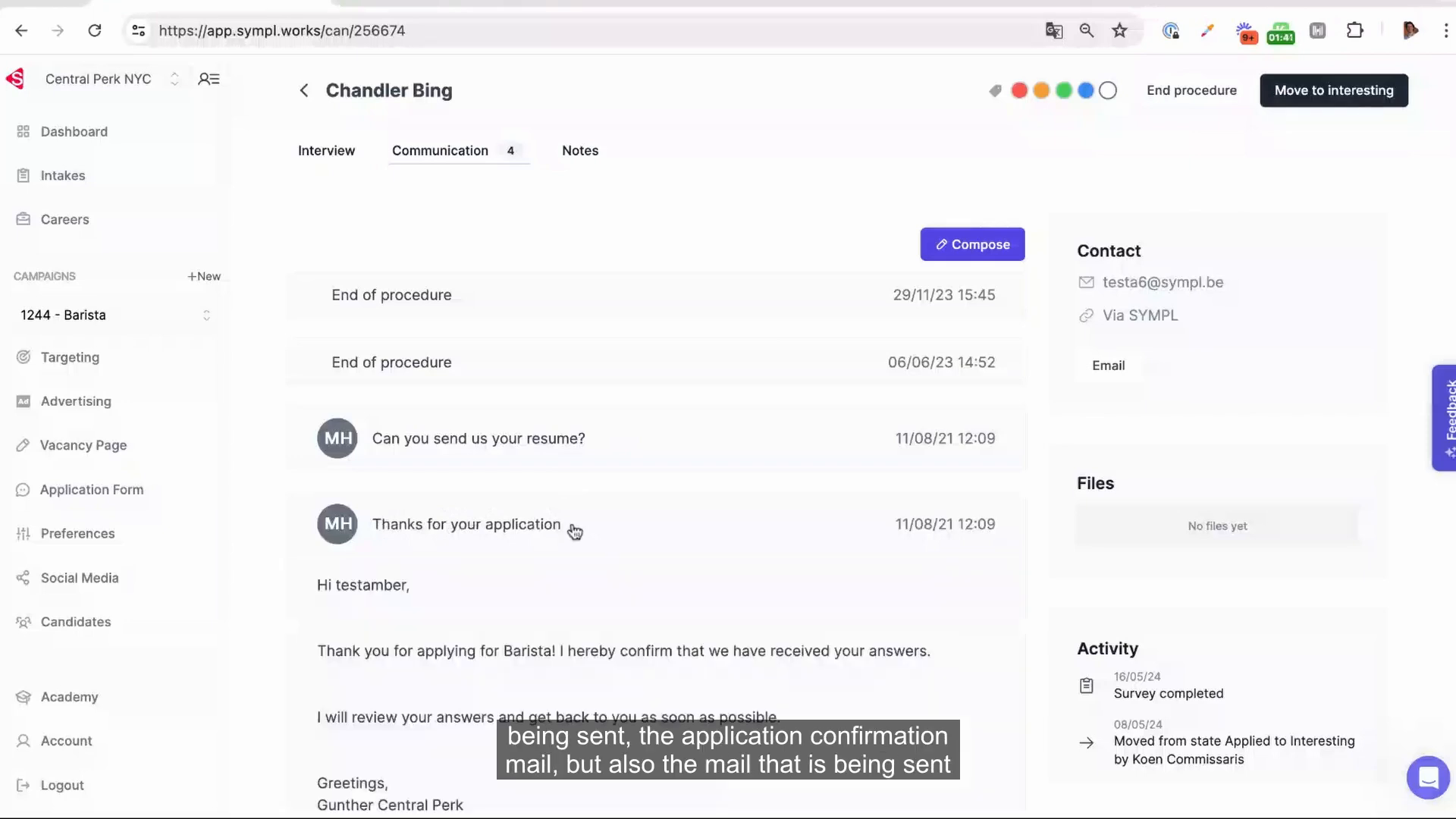
{"action": "left_click", "coordinate": [580, 443]}
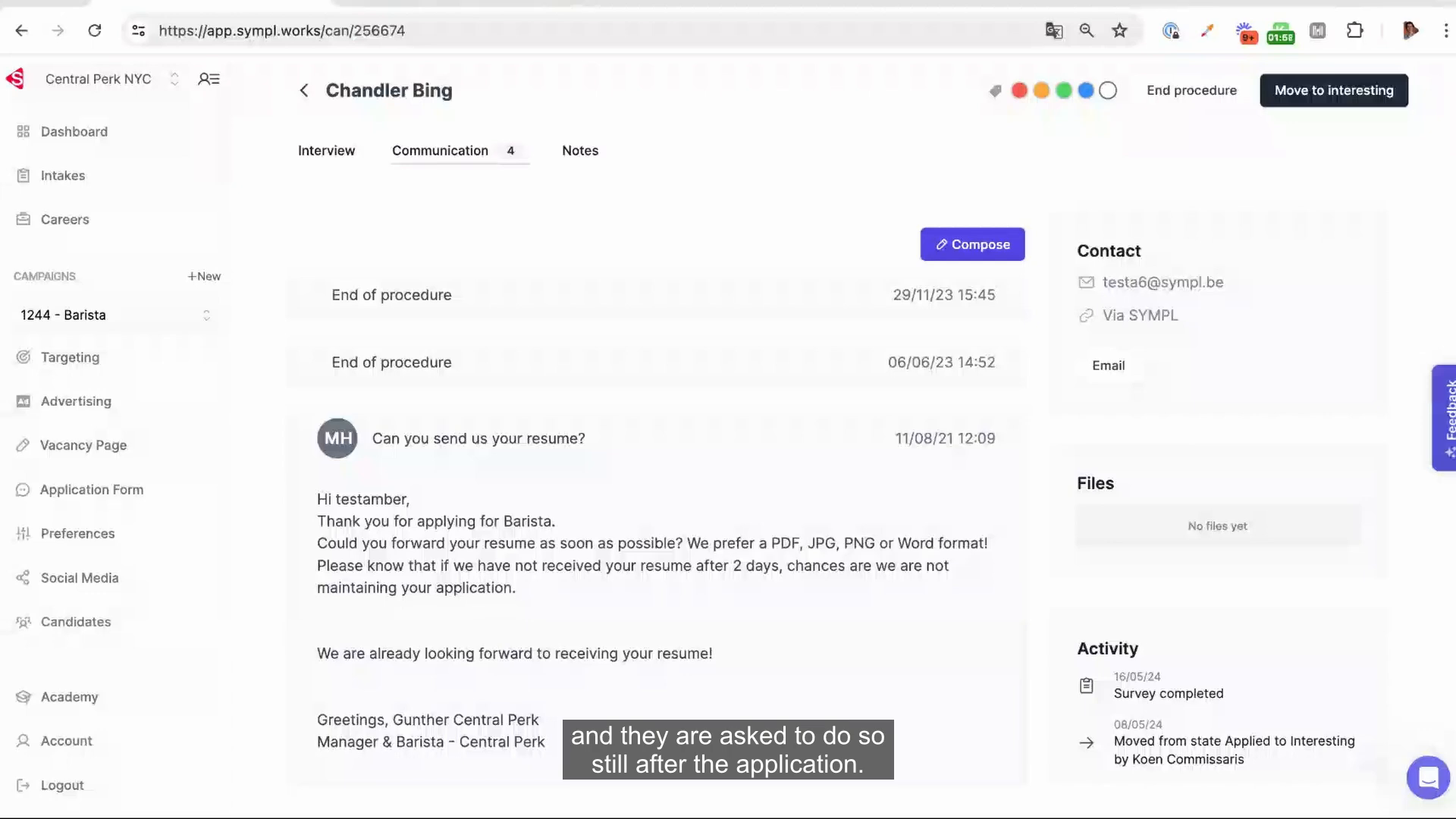
Start composing an email to the candidate and look at the AI writing assistant's suggestions
{"action": "left_click", "coordinate": [981, 257]}
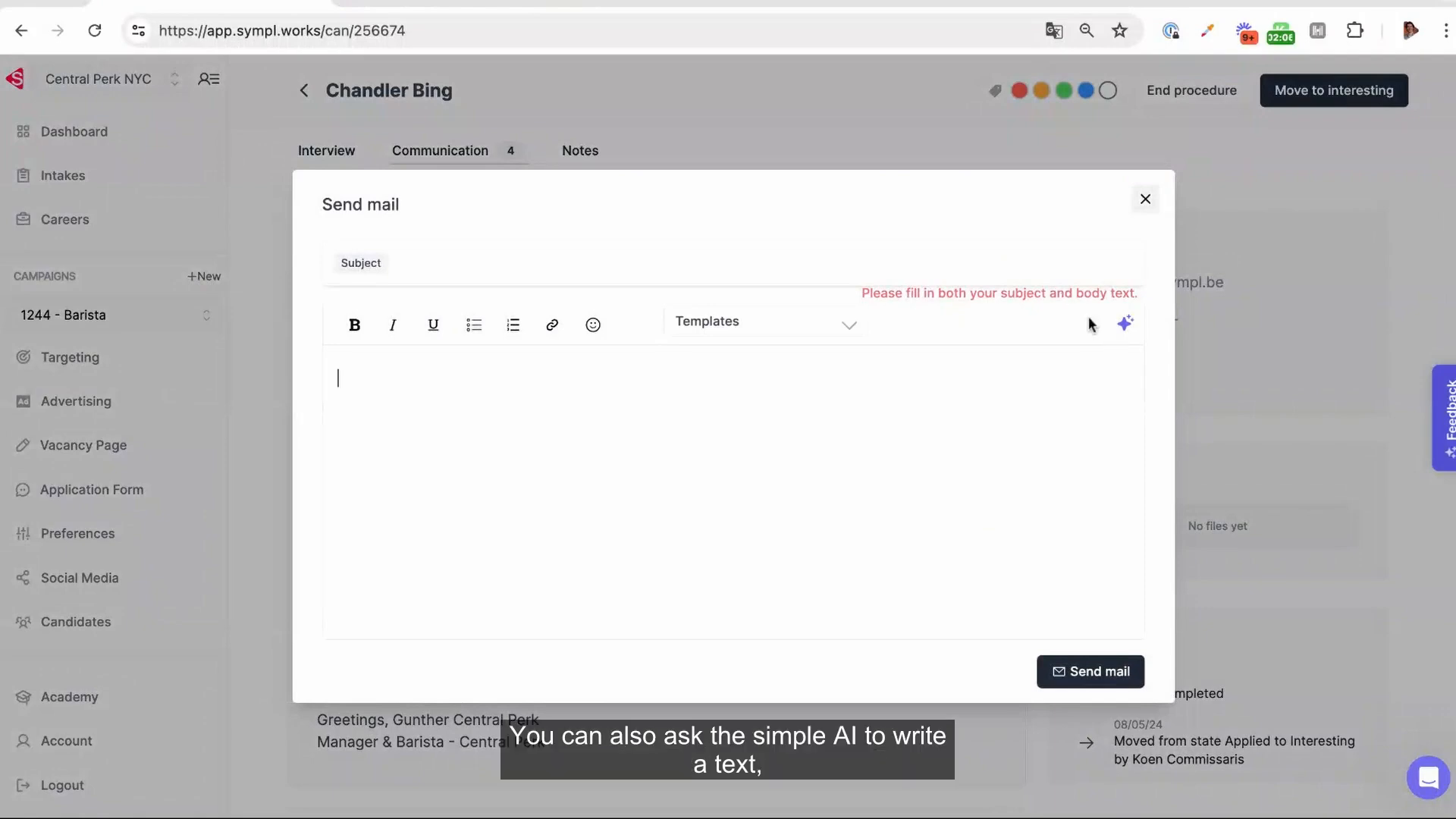
{"action": "left_click", "coordinate": [1126, 324]}
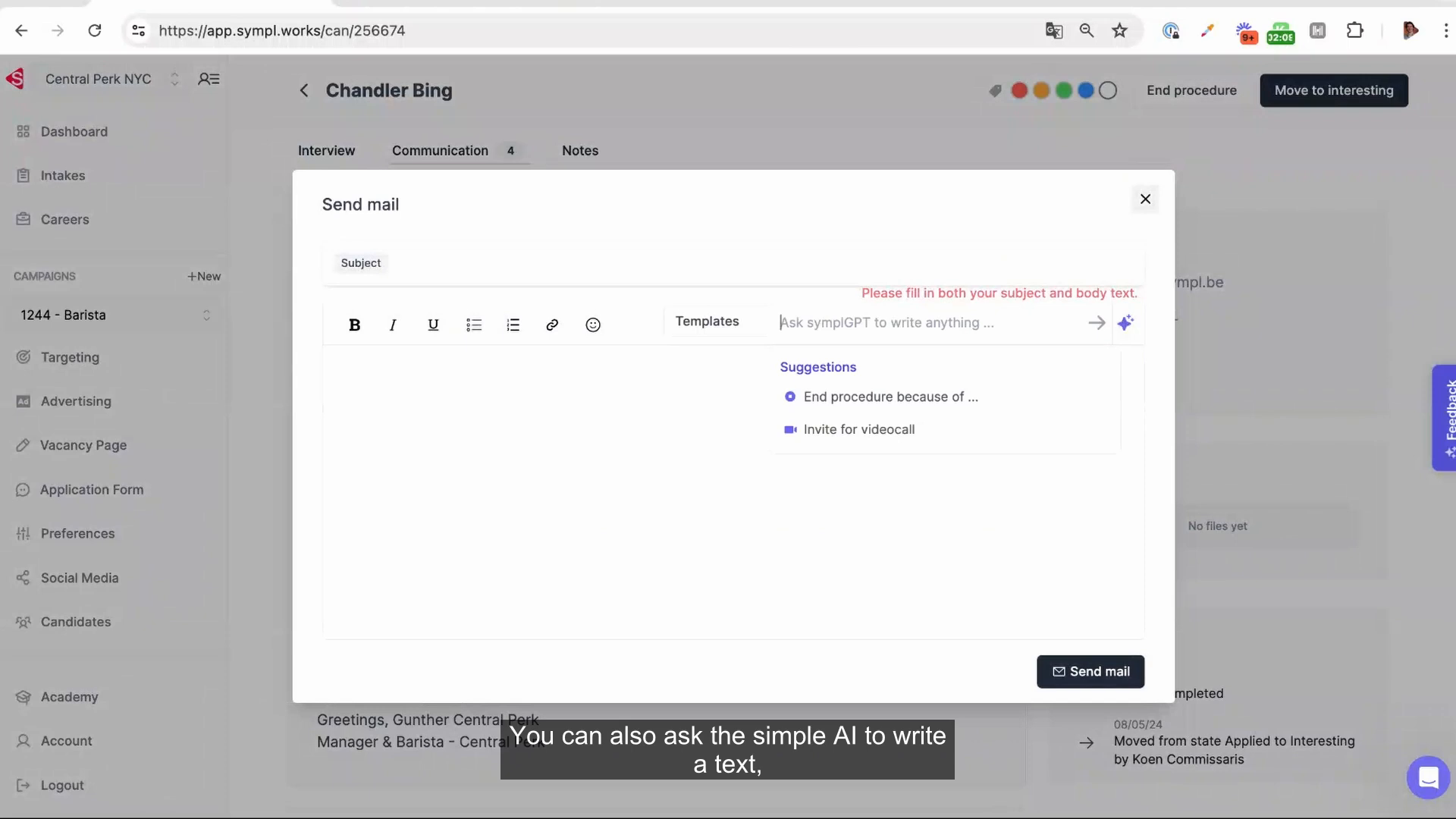
{"action": "left_click", "coordinate": [1139, 303]}
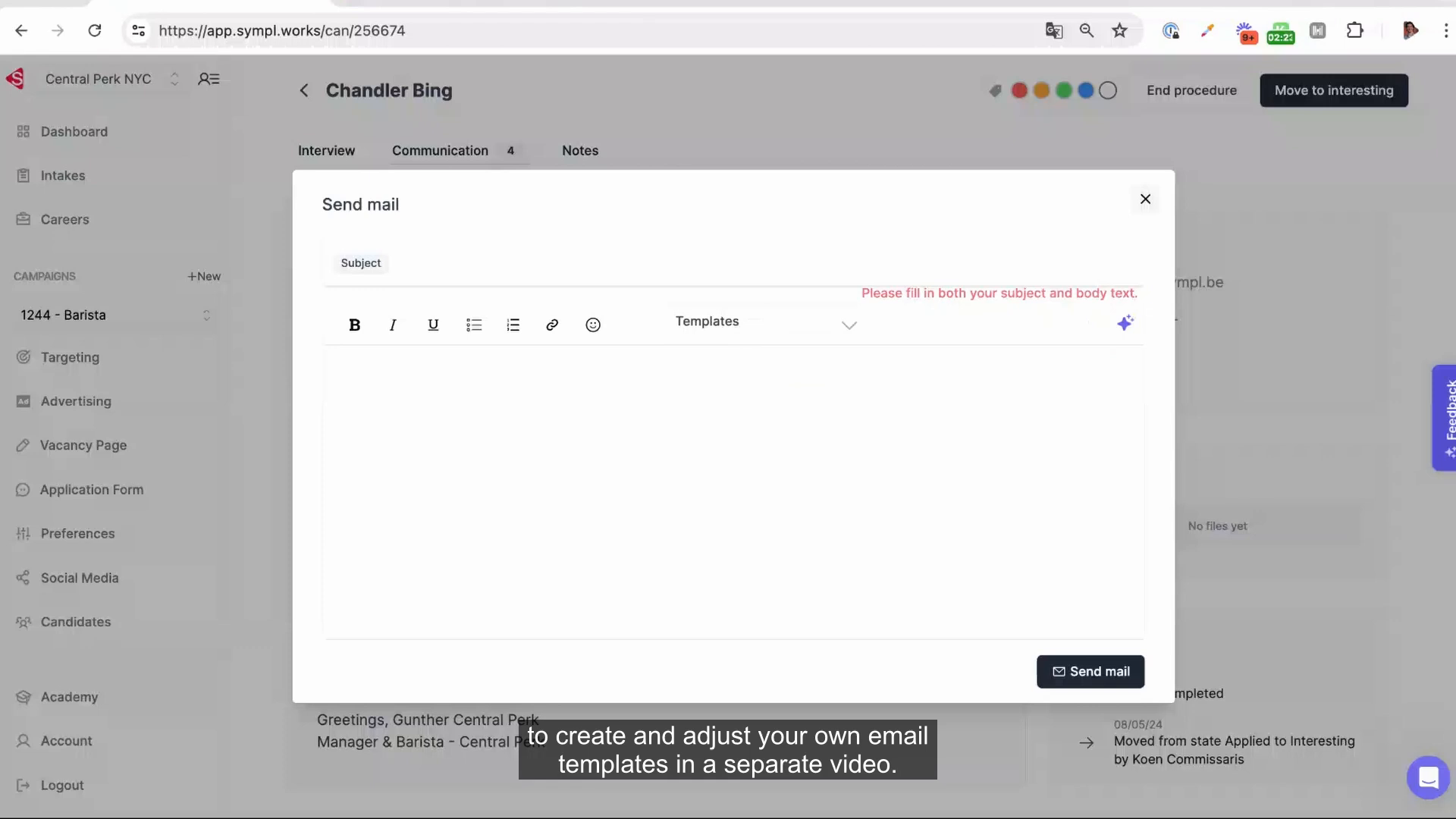
Fill the email with the Next Round template and check its personalized first name, job title and recruiter name, closing it without sending
{"action": "left_click", "coordinate": [765, 322]}
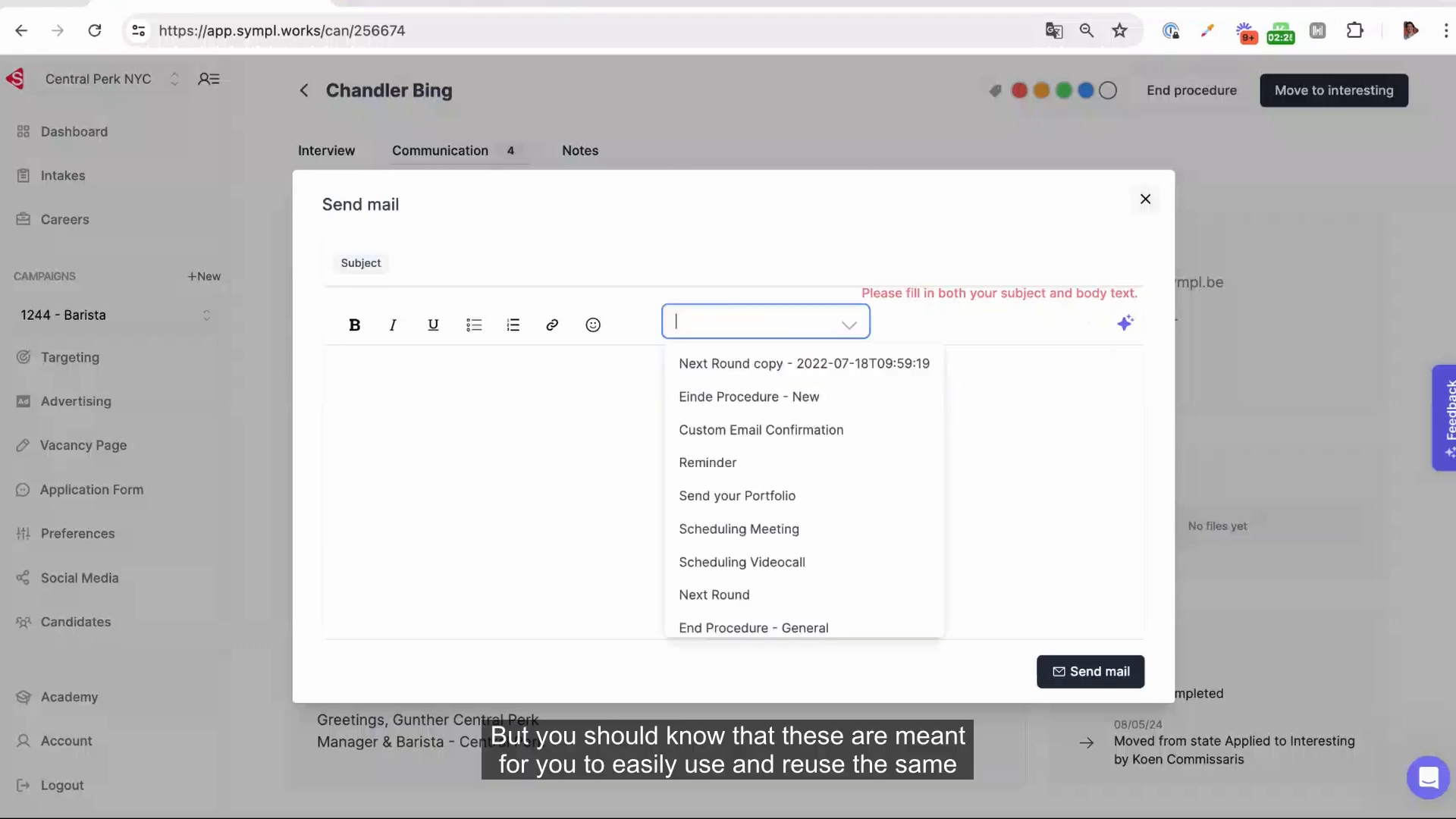
{"action": "scroll", "coordinate": [766, 531], "scroll_direction": "down", "scroll_amount": 2}
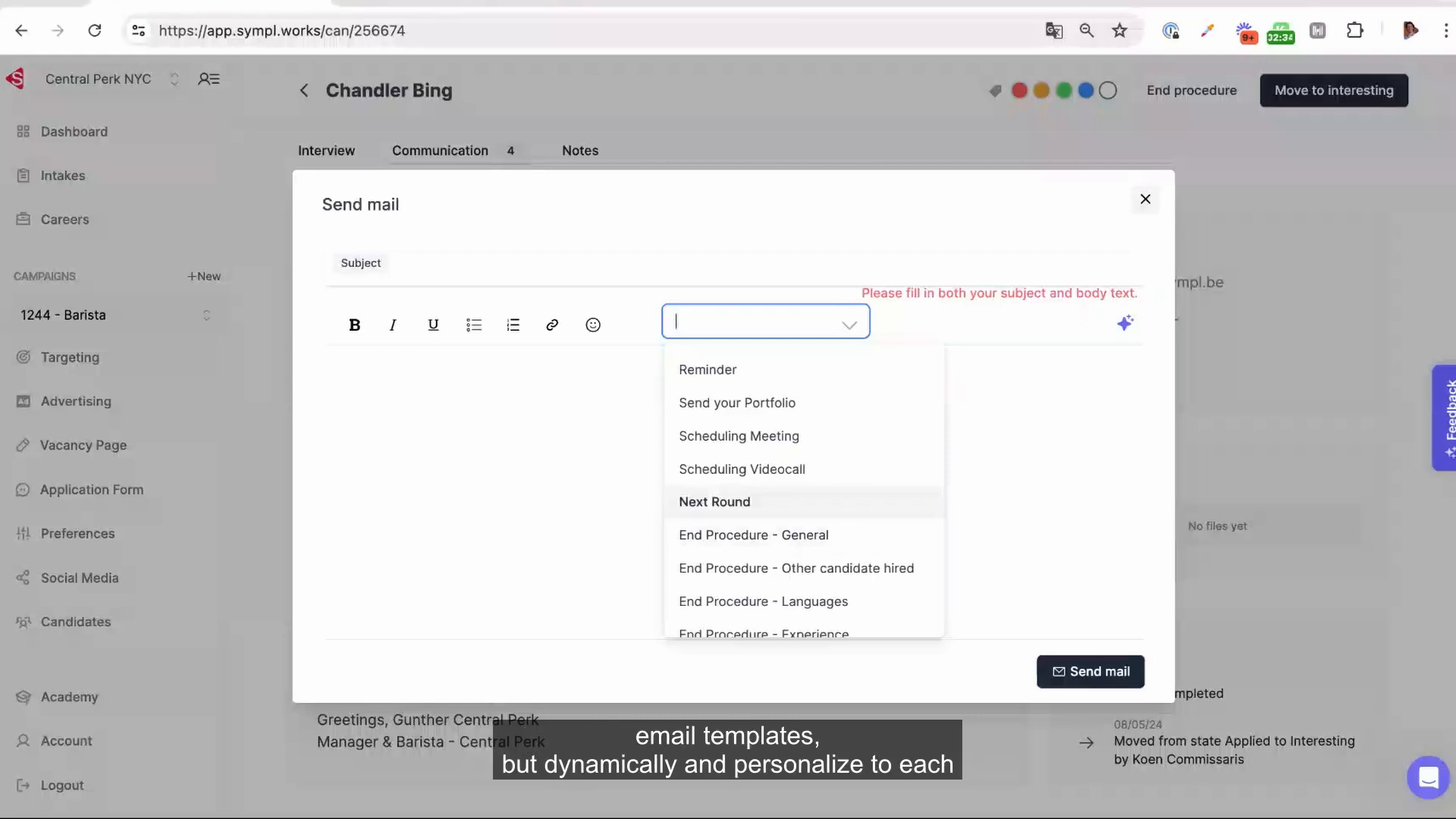
{"action": "left_click", "coordinate": [714, 502]}
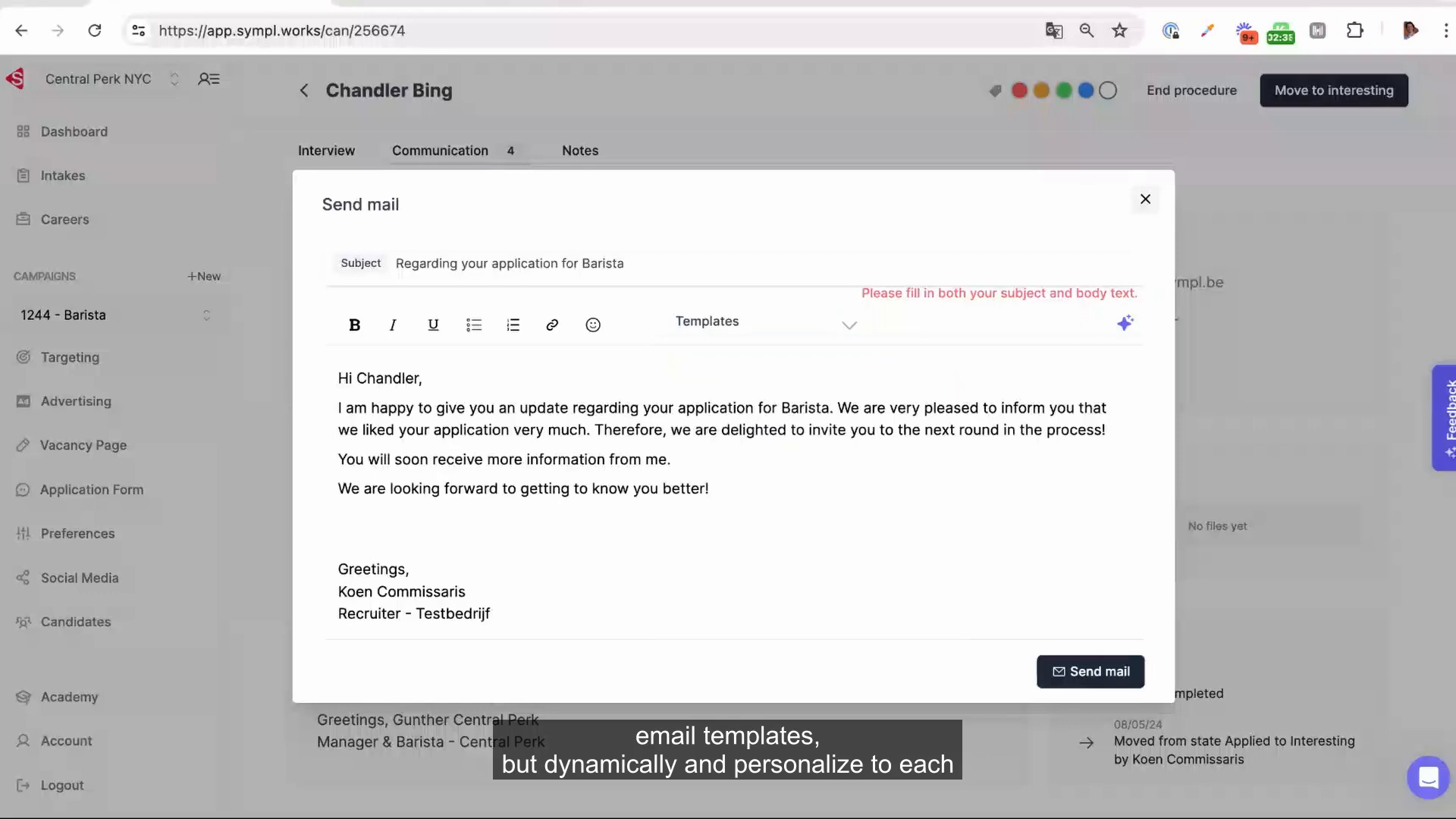
{"action": "double_click", "coordinate": [389, 379]}
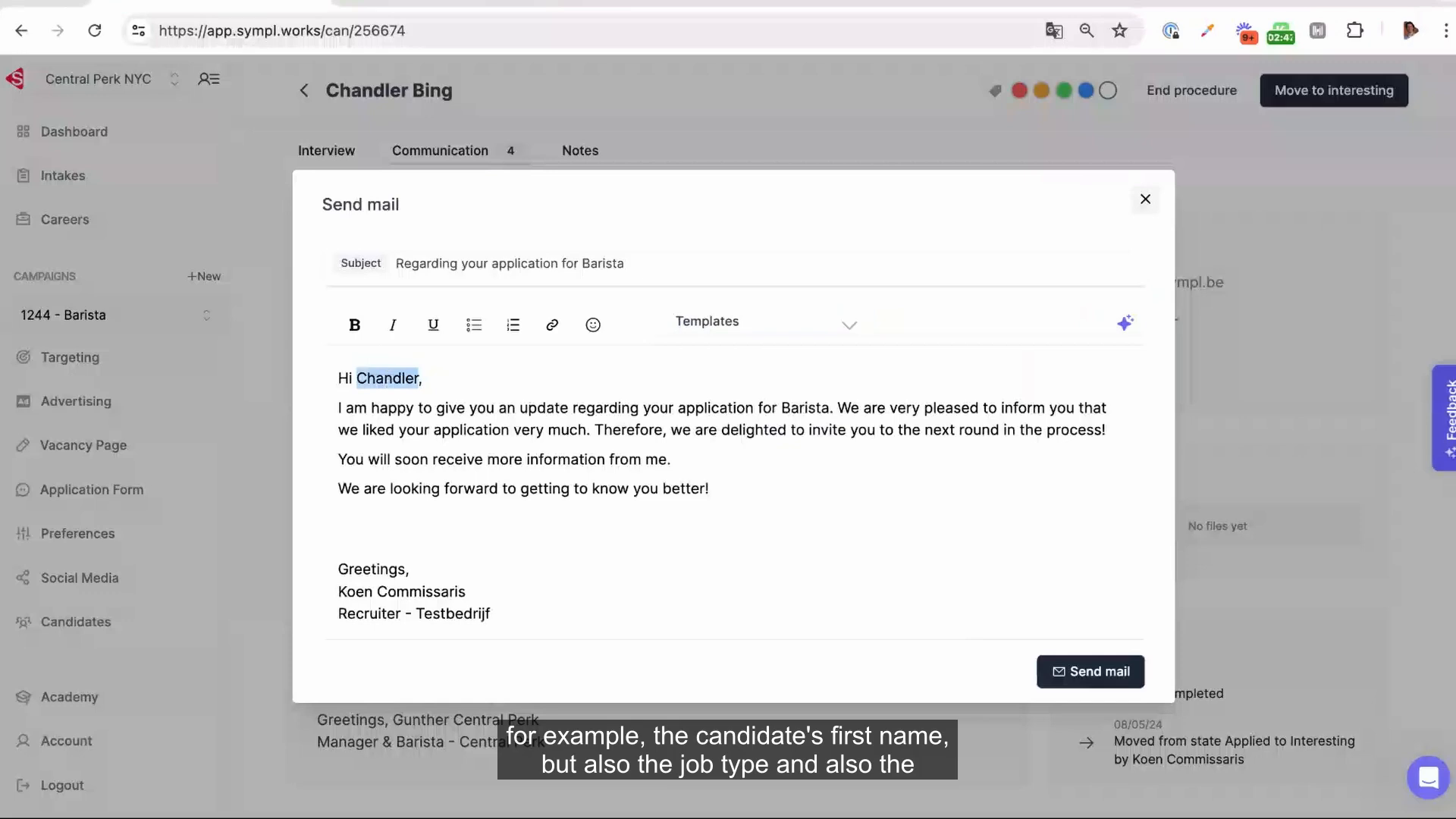
{"action": "double_click", "coordinate": [806, 408]}
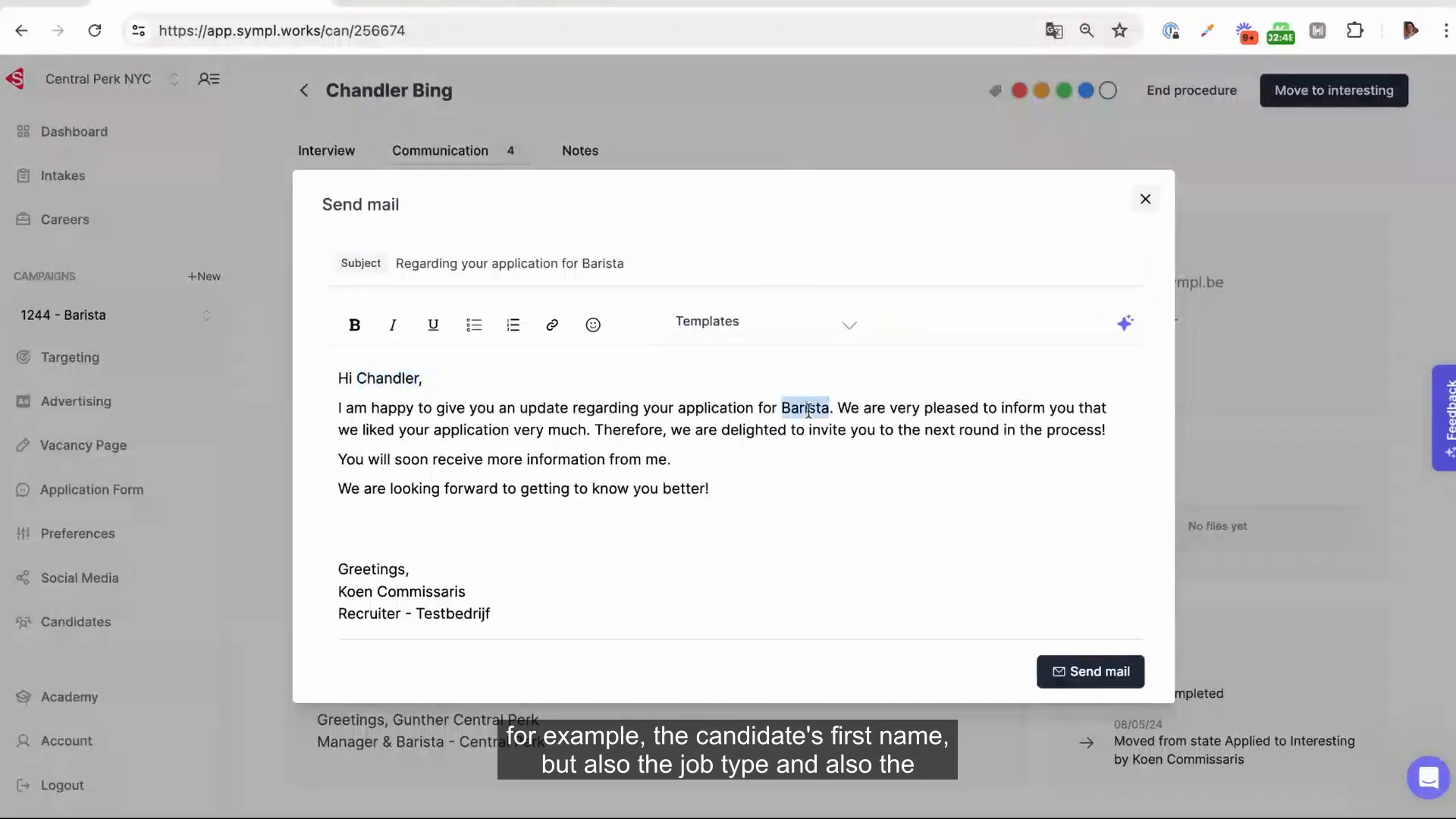
{"action": "left_click_drag", "start_coordinate": [347, 590], "coordinate": [440, 590]}
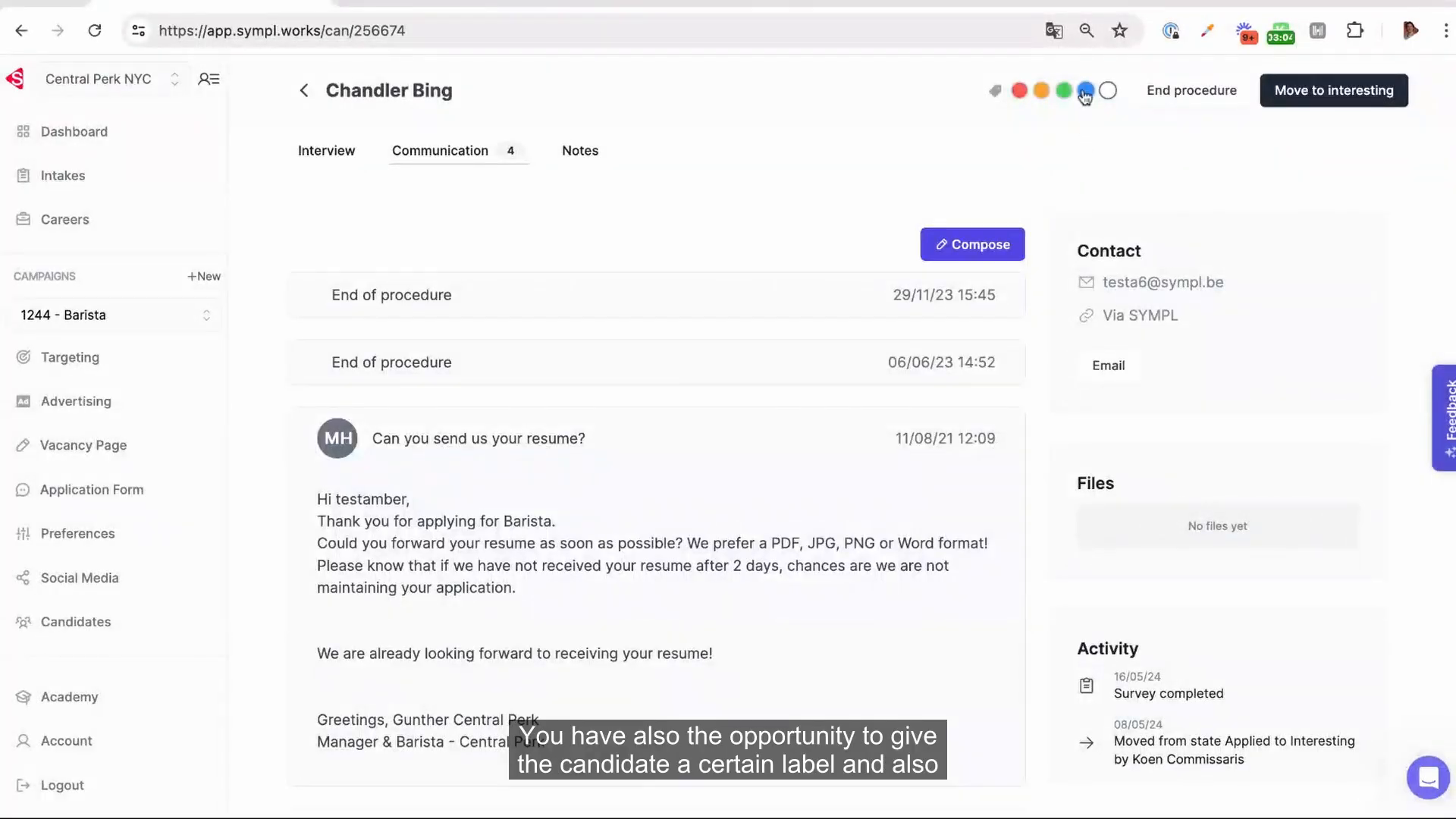
Give the candidate the blue label, replace the note text with "This candidate has a lot of experience!" and save it
{"action": "left_click", "coordinate": [578, 151]}
{"action": "type", "text": "hallo"}
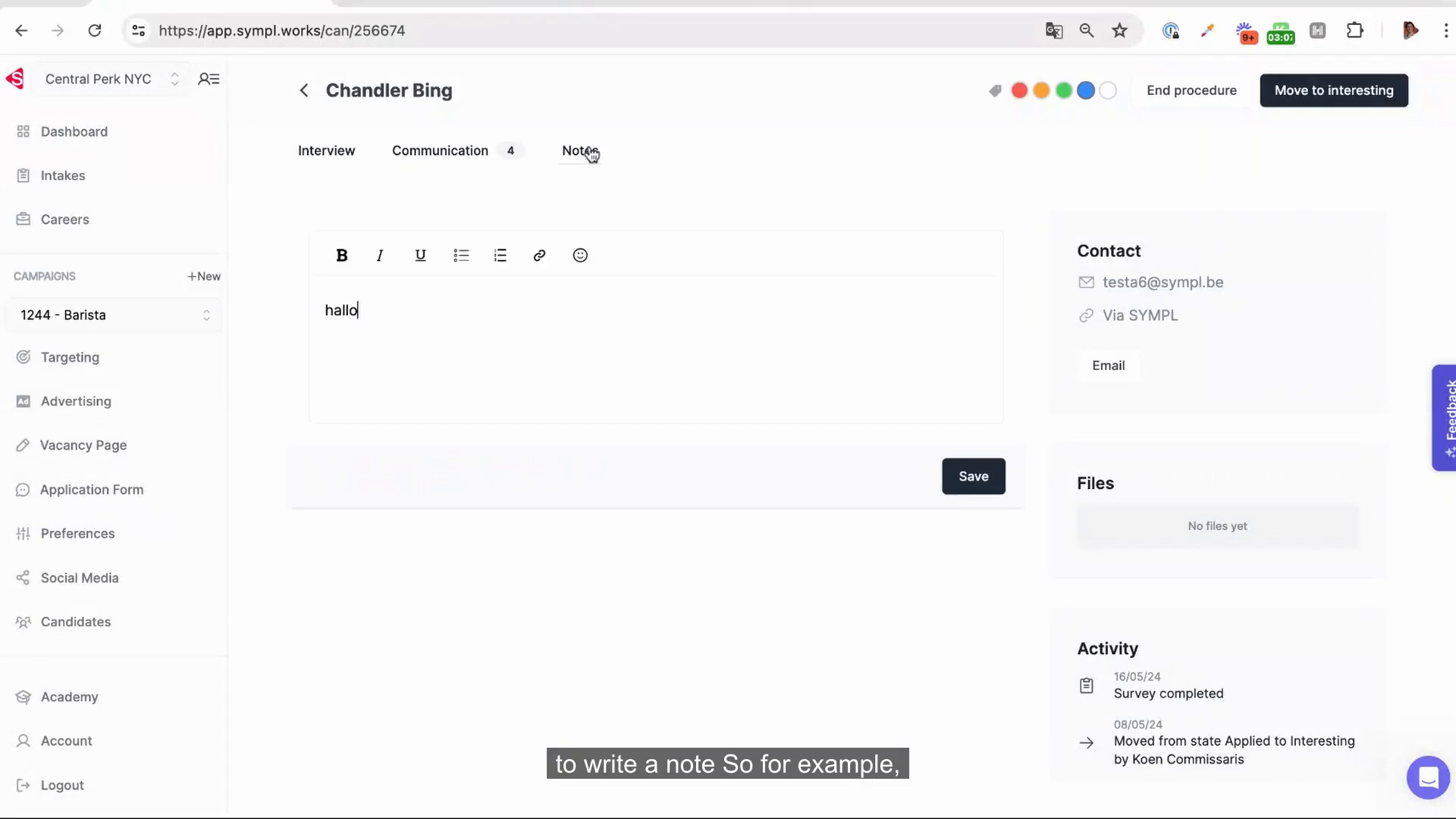
{"action": "double_click", "coordinate": [335, 312]}
{"action": "type", "text": "This c"}
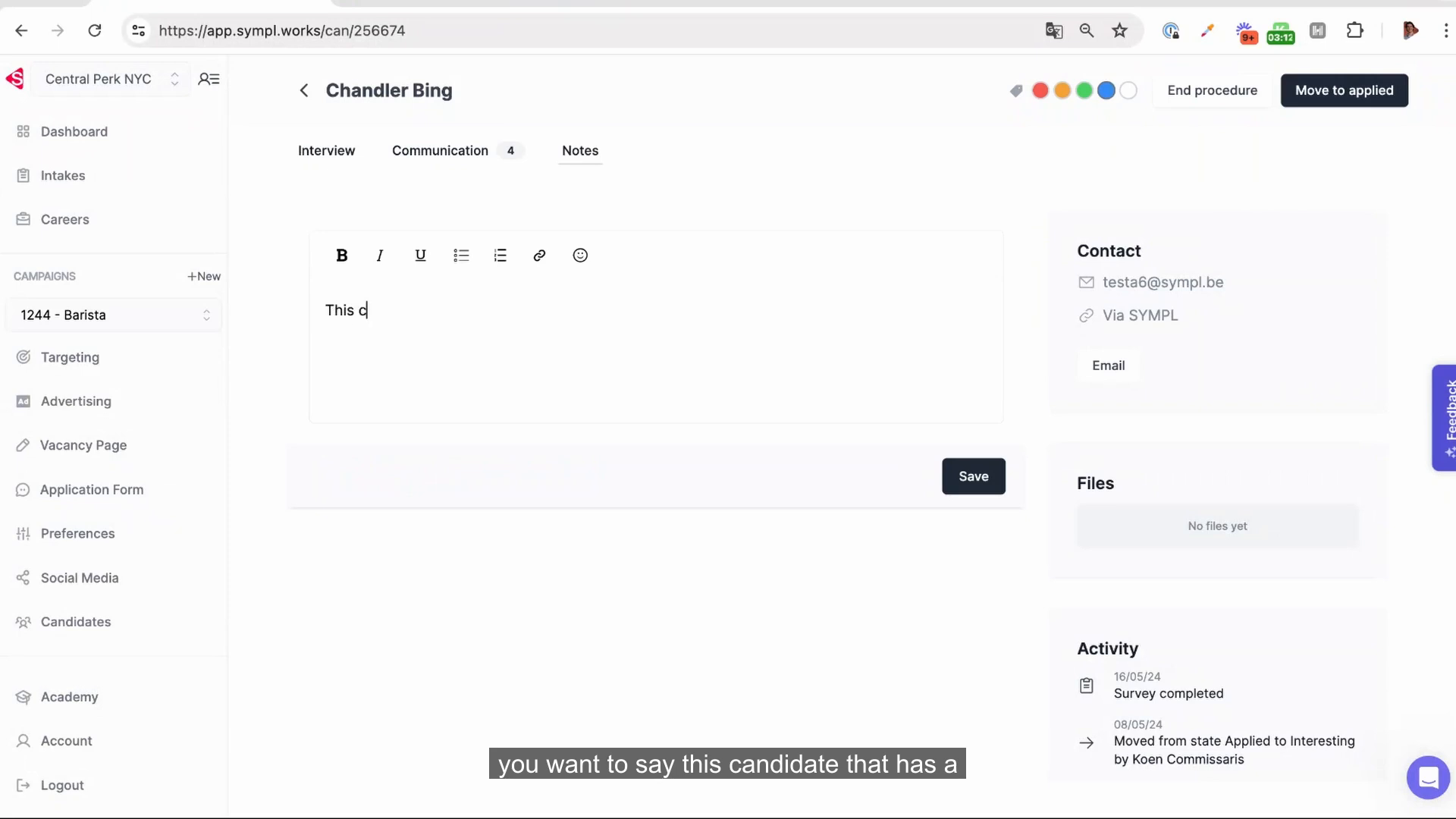
{"action": "type", "text": "andidate has a lot of e"}
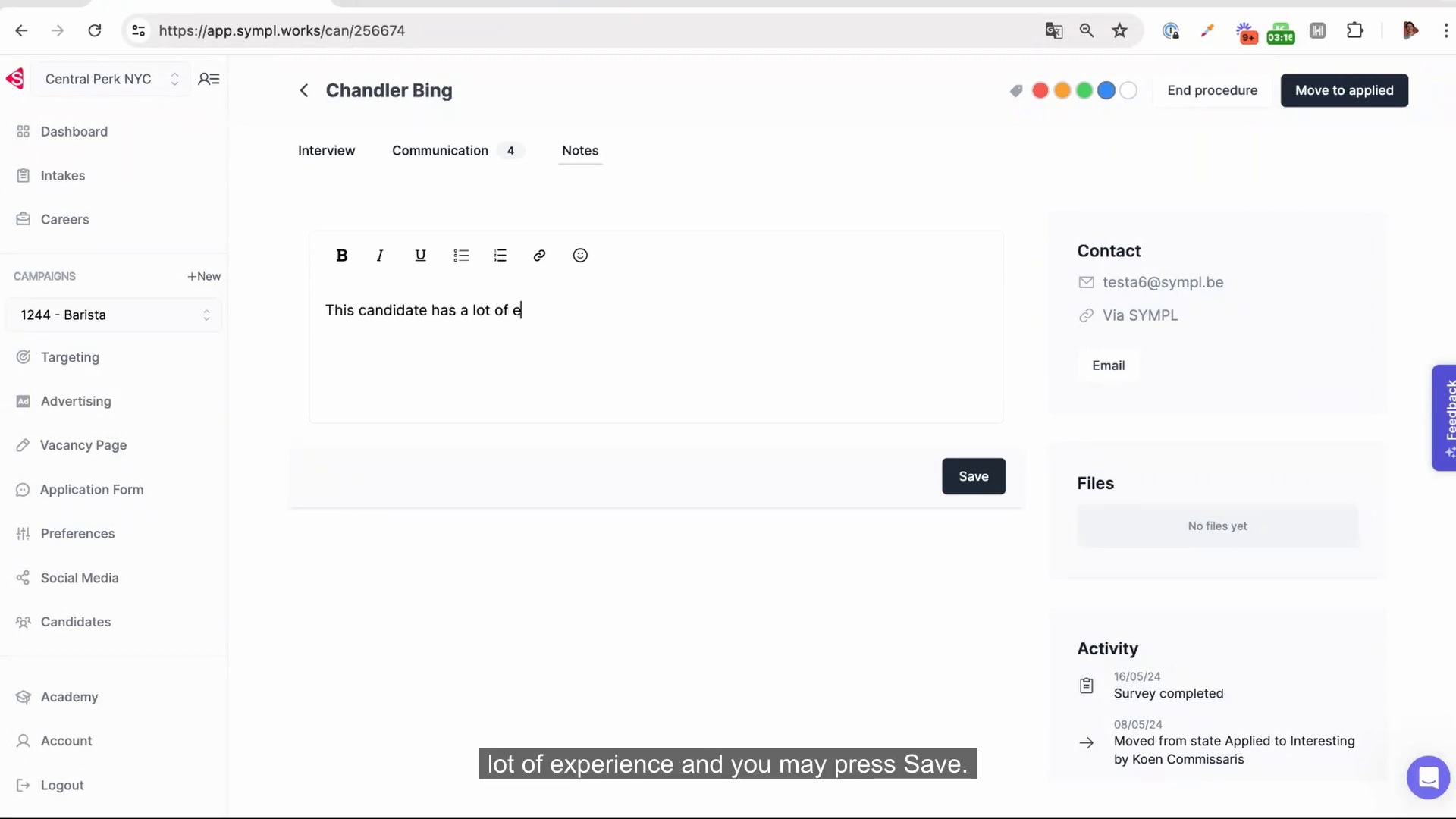
{"action": "type", "text": "xperience!"}
{"action": "left_click", "coordinate": [964, 480]}
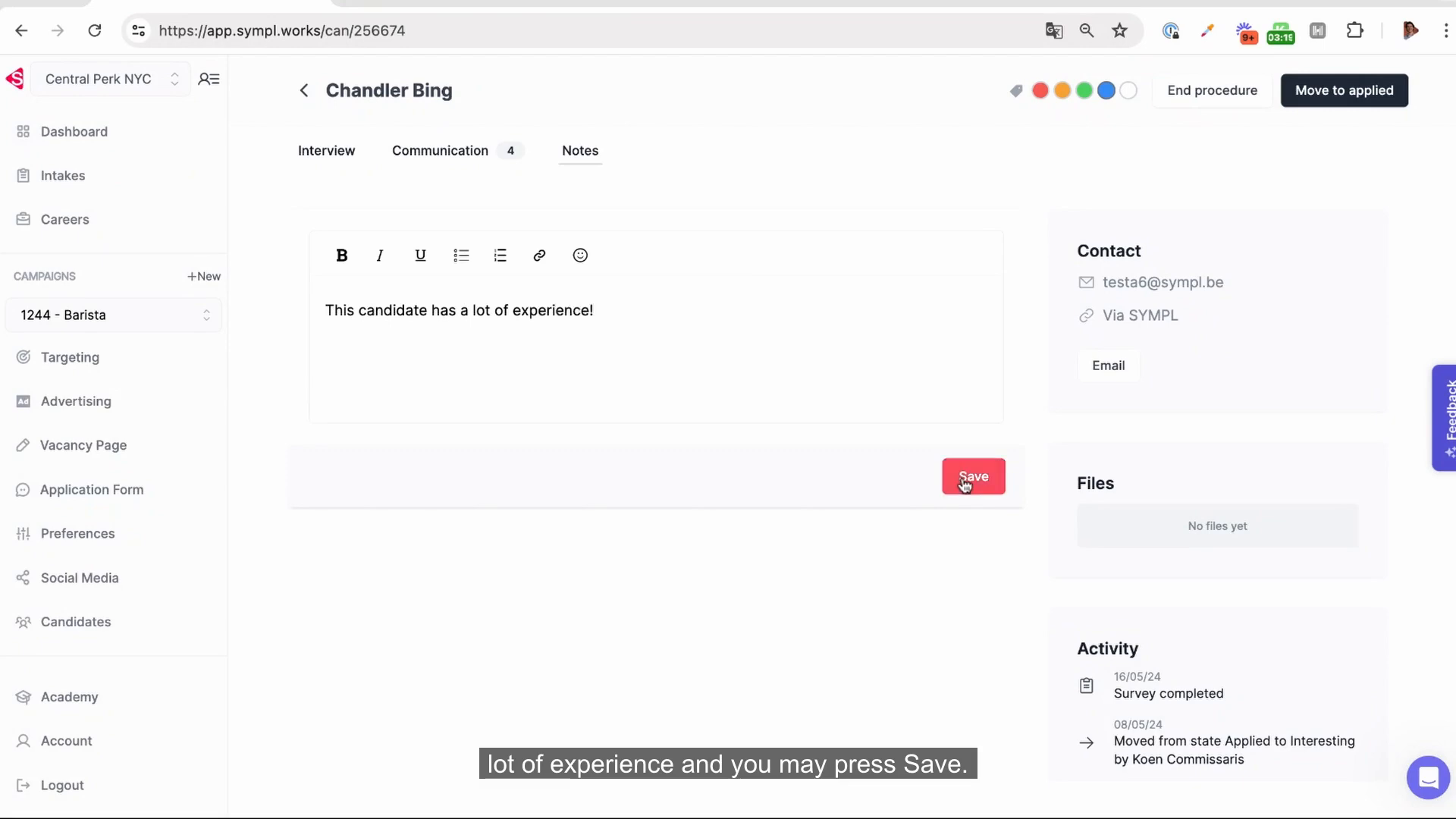
Return to the candidates board and check the labelled candidate's card and the notes indicators on the cards
{"action": "left_click", "coordinate": [305, 92]}
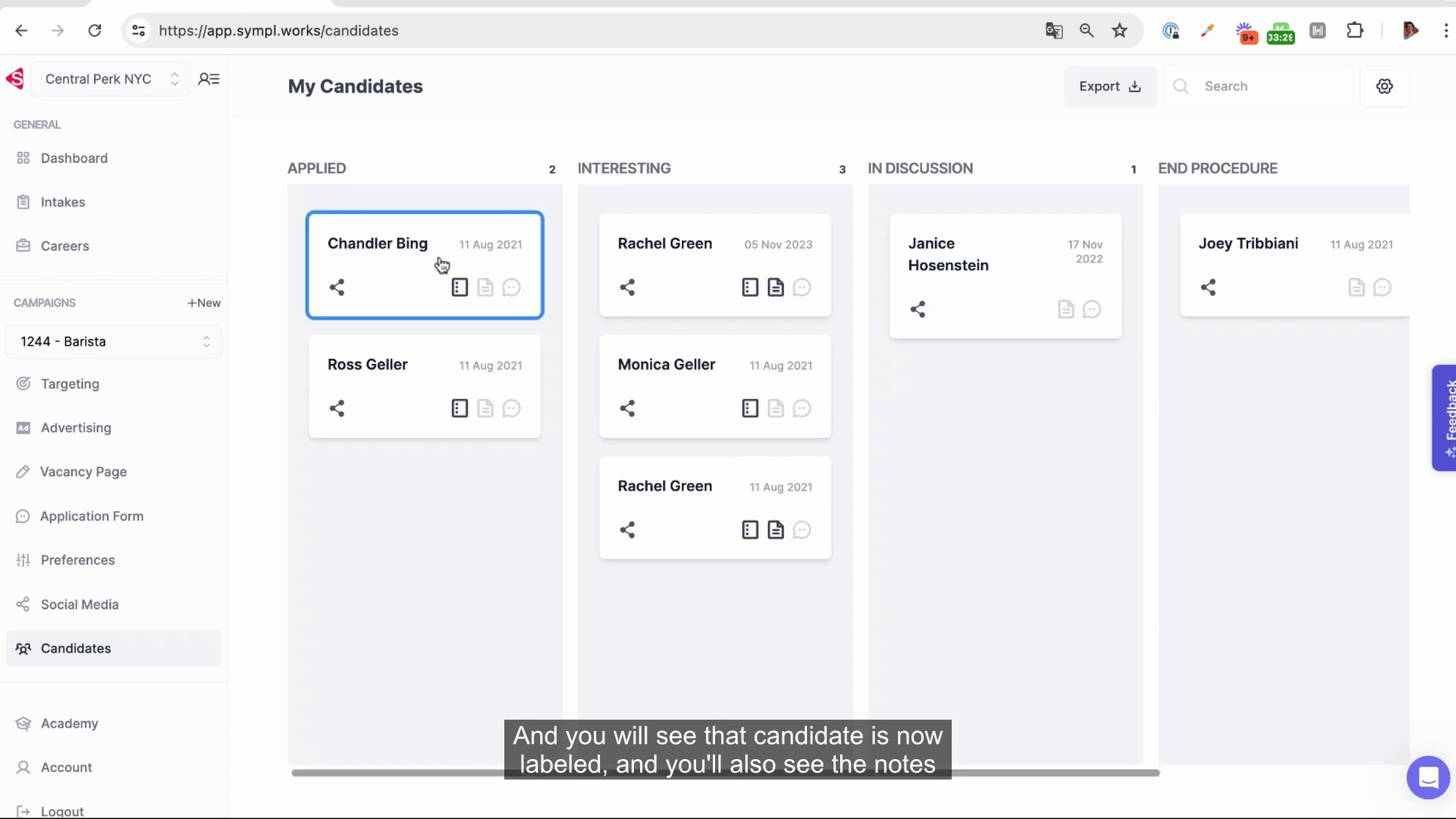
{"action": "mouse_move", "coordinate": [460, 288]}
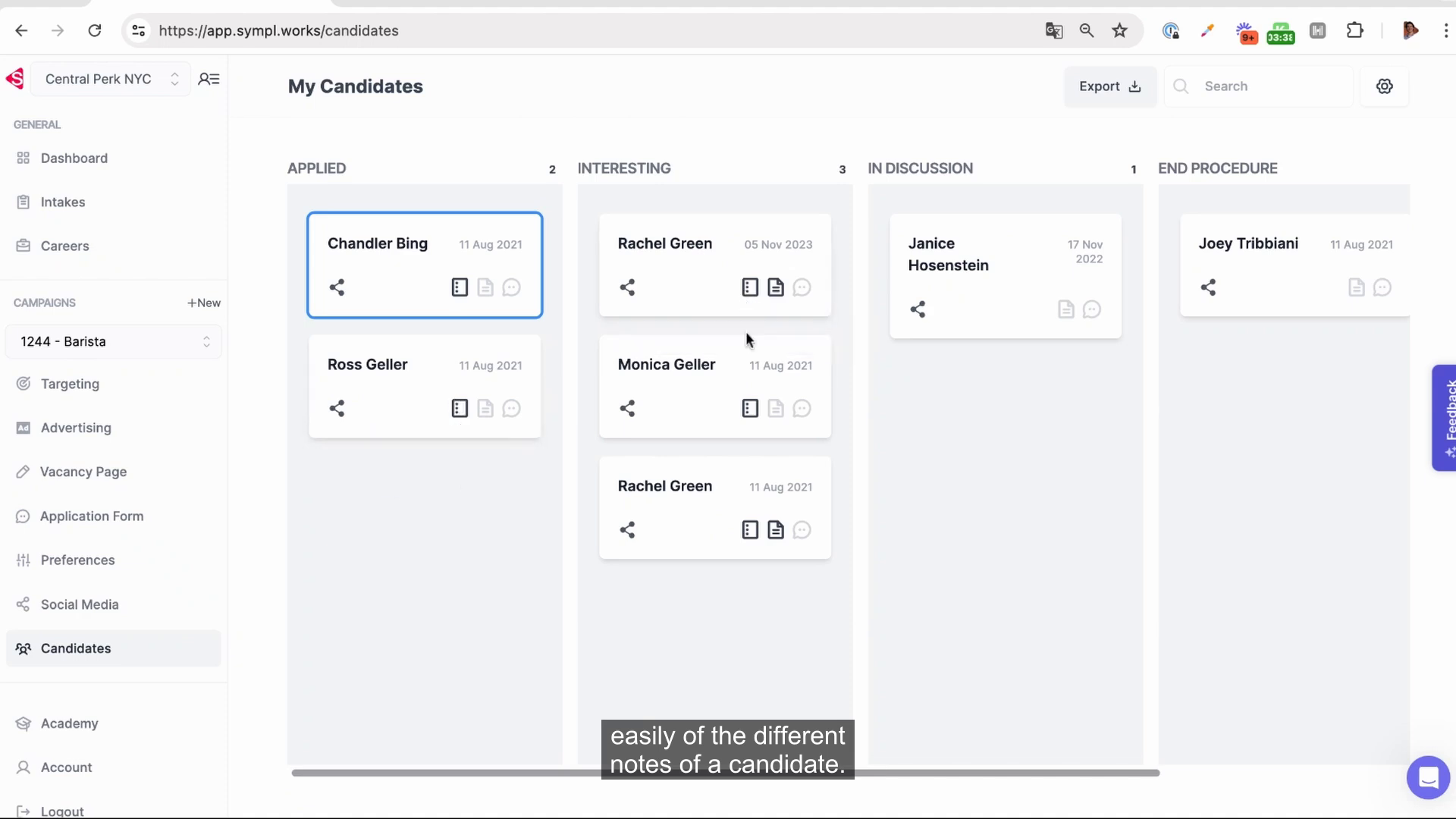
{"action": "mouse_move", "coordinate": [751, 410]}
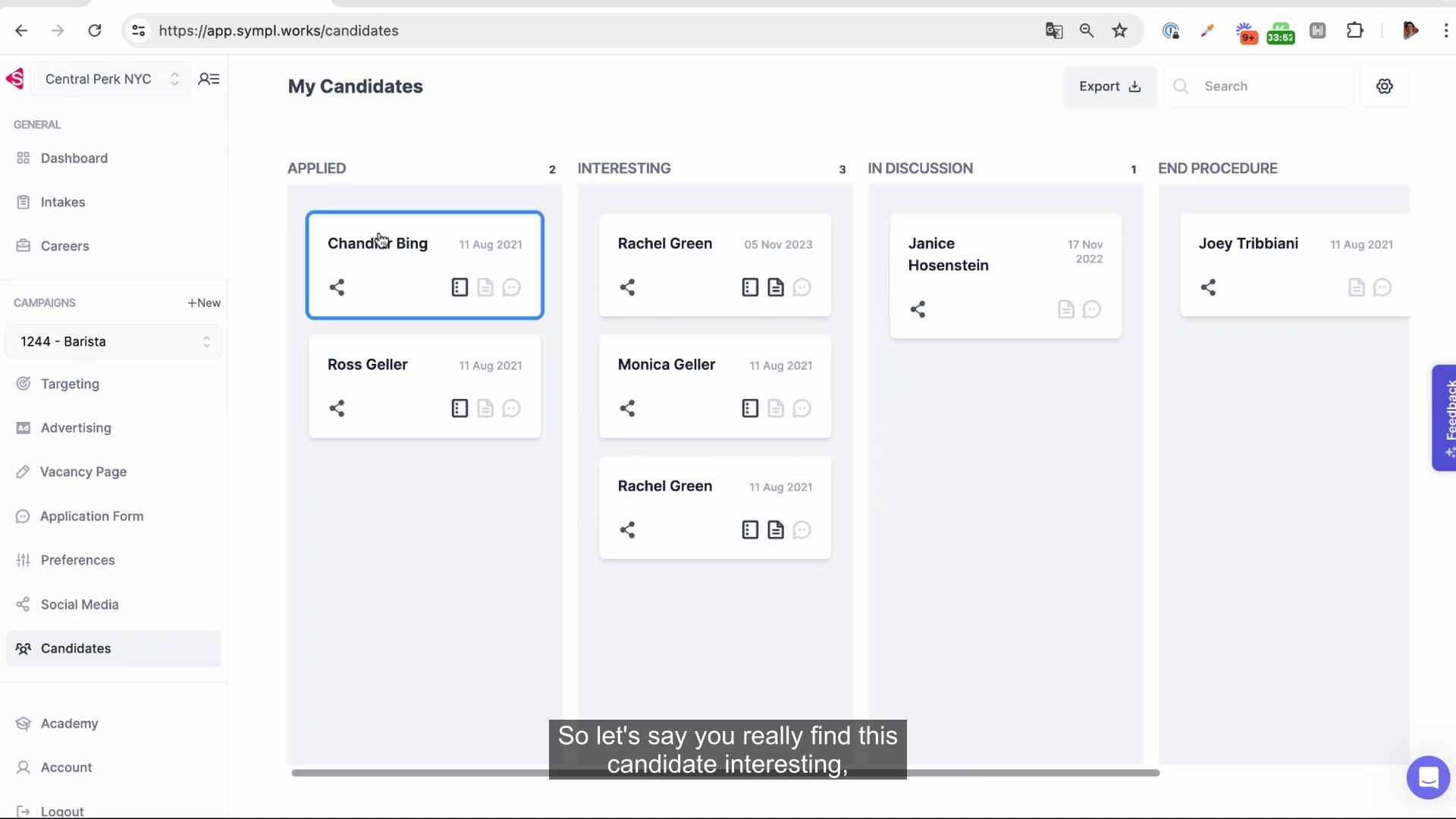
Move the blue-labelled candidate's card from the Applied column to the Interesting column on the board
{"action": "left_click", "coordinate": [425, 262]}
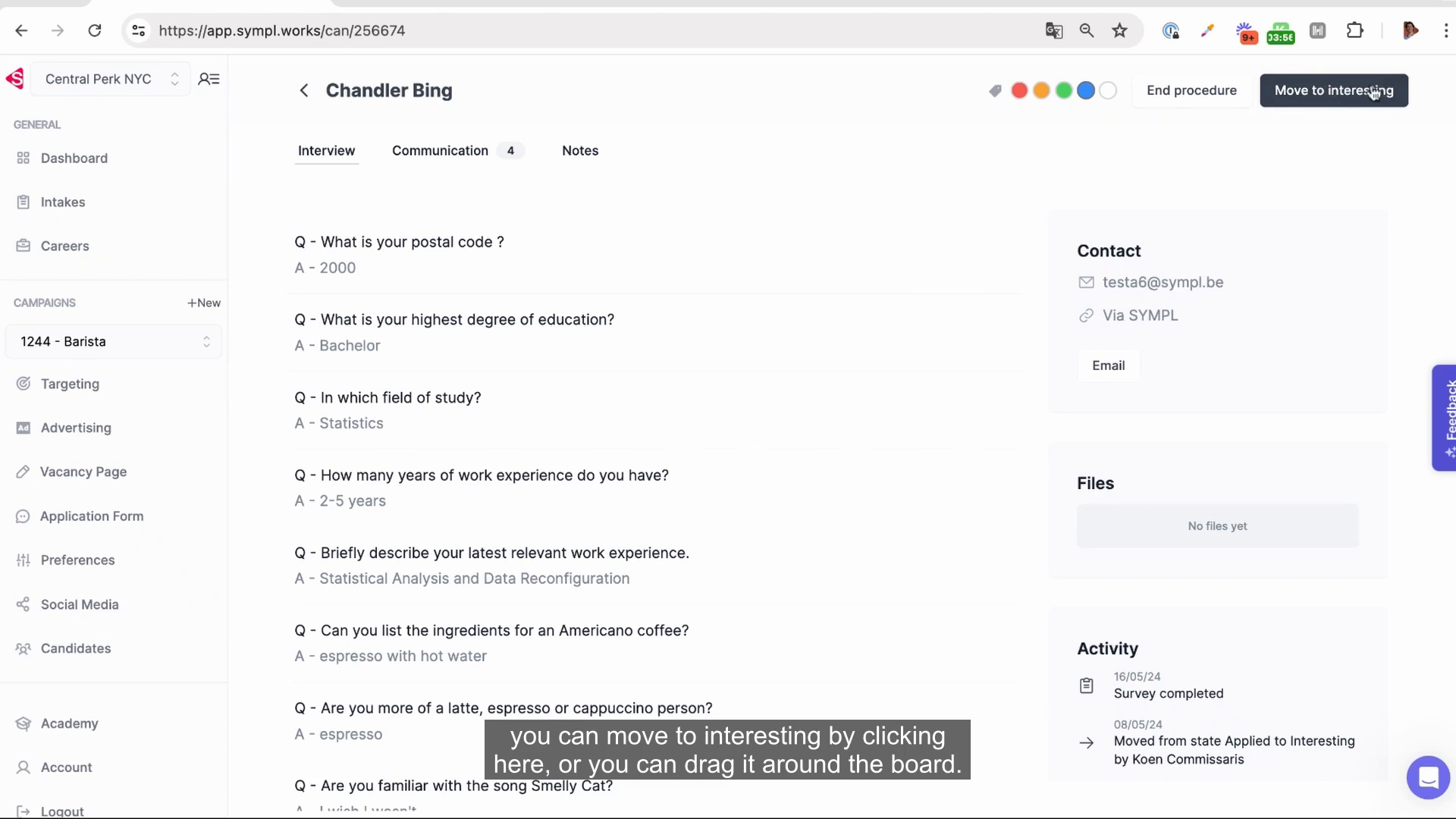
{"action": "left_click", "coordinate": [298, 97]}
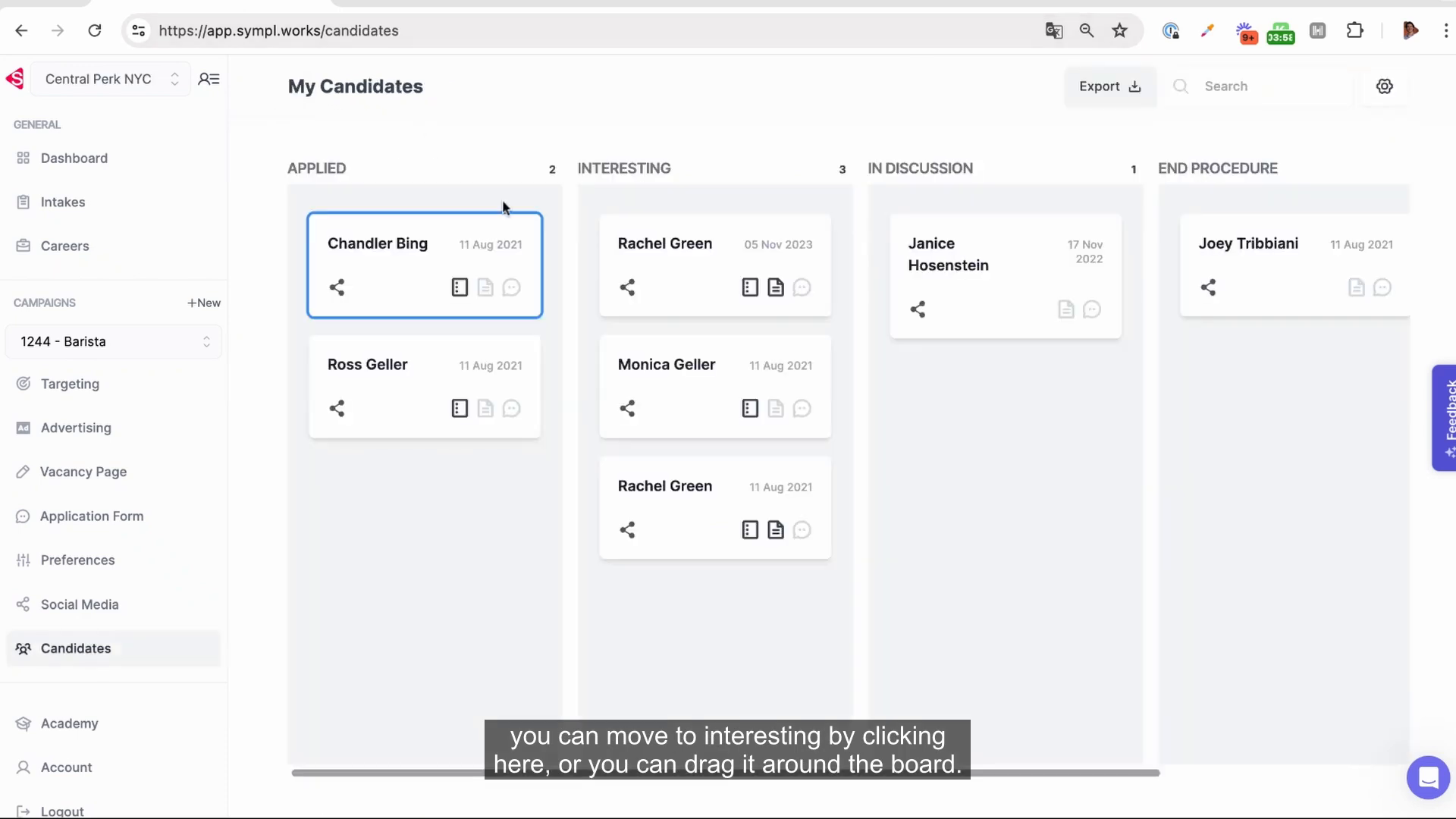
{"action": "left_click_drag", "start_coordinate": [401, 256], "coordinate": [689, 240]}
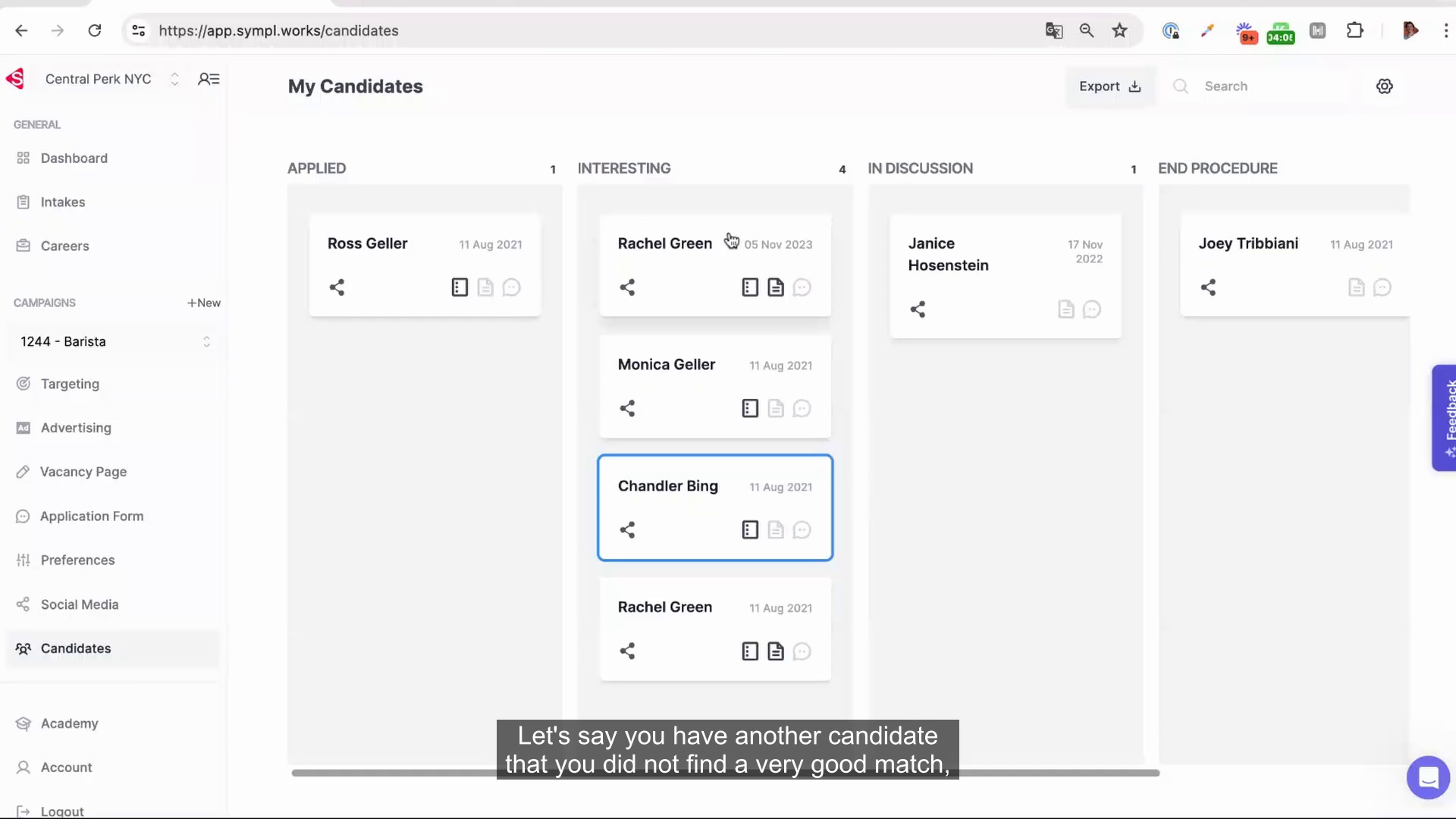
Start ending the procedure for the top candidate in Interesting with the End Procedure - Experience email template, leaving without sending
{"action": "left_click", "coordinate": [733, 242]}
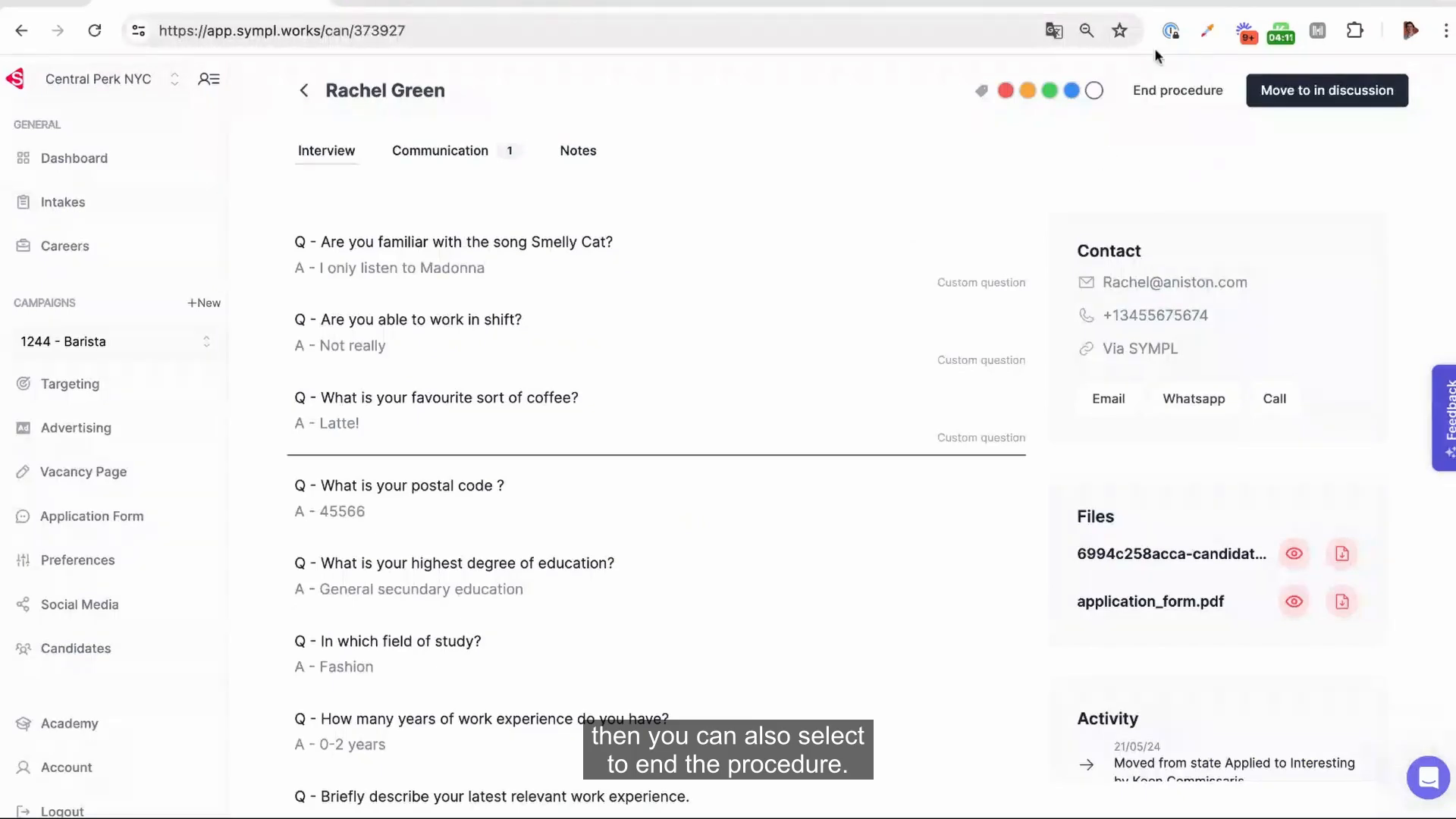
{"action": "left_click", "coordinate": [1154, 93]}
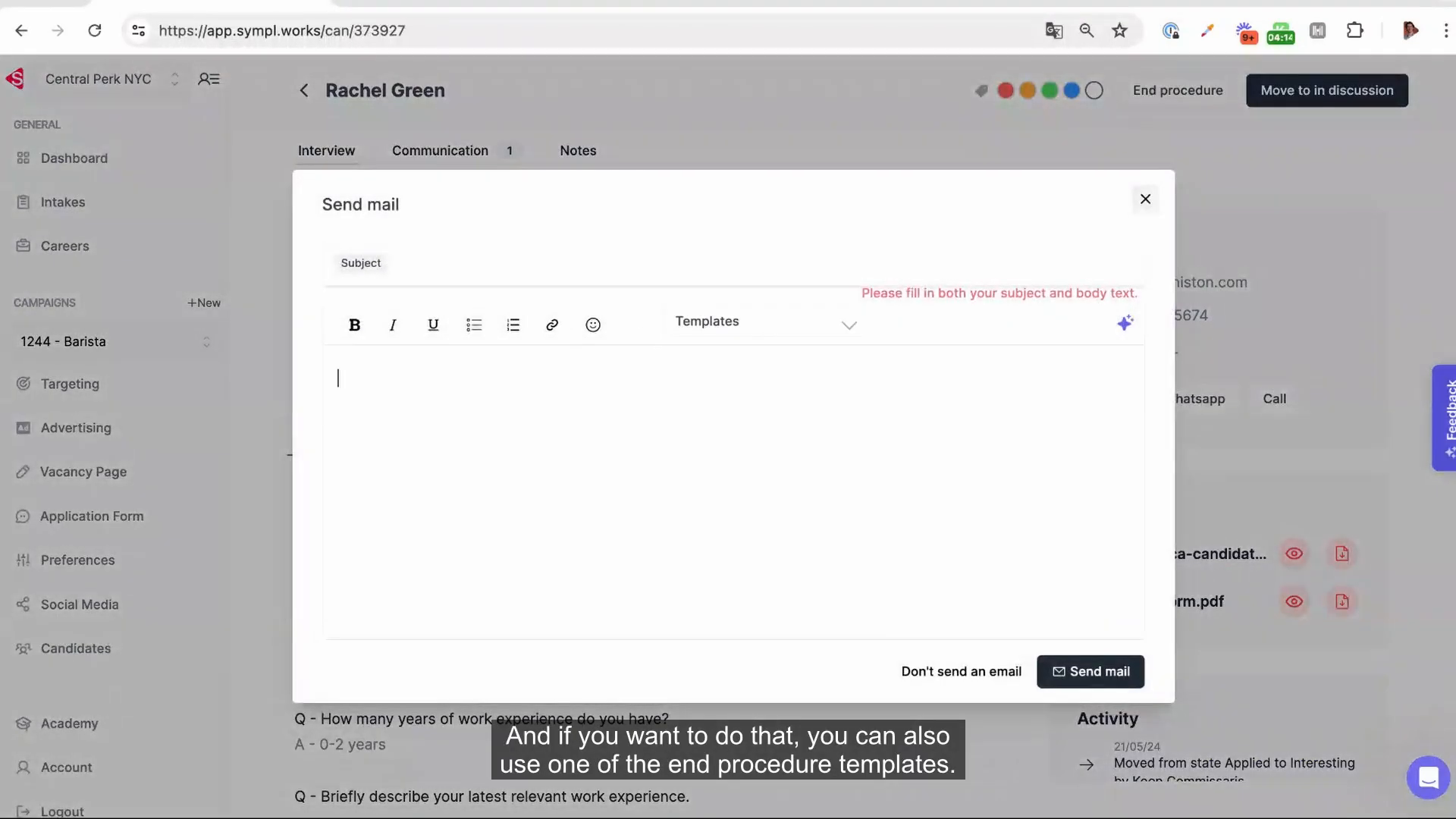
{"action": "left_click", "coordinate": [705, 328]}
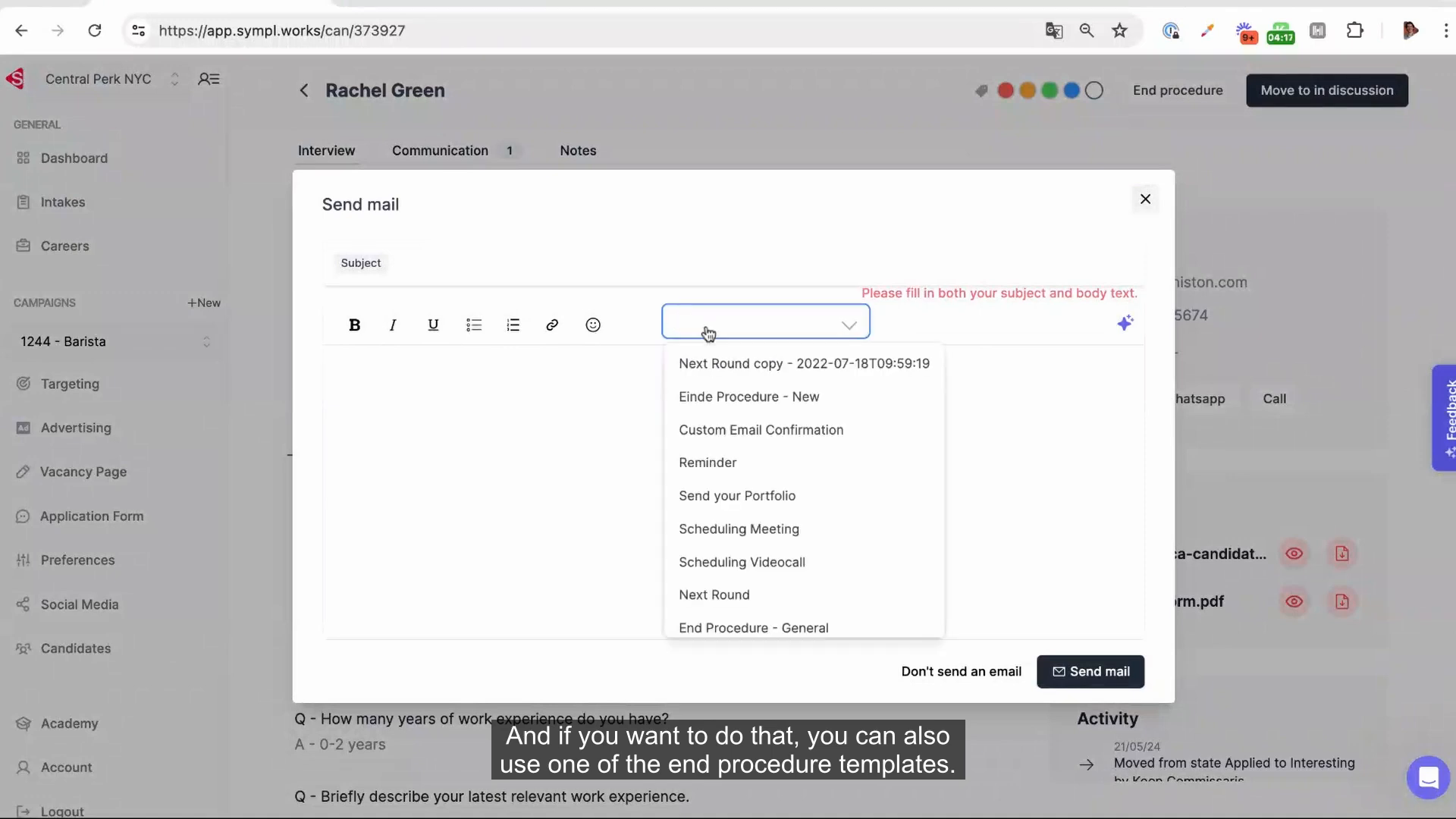
{"action": "scroll", "coordinate": [776, 464], "scroll_direction": "down", "scroll_amount": 2}
{"action": "scroll", "coordinate": [775, 464], "scroll_direction": "down", "scroll_amount": 1}
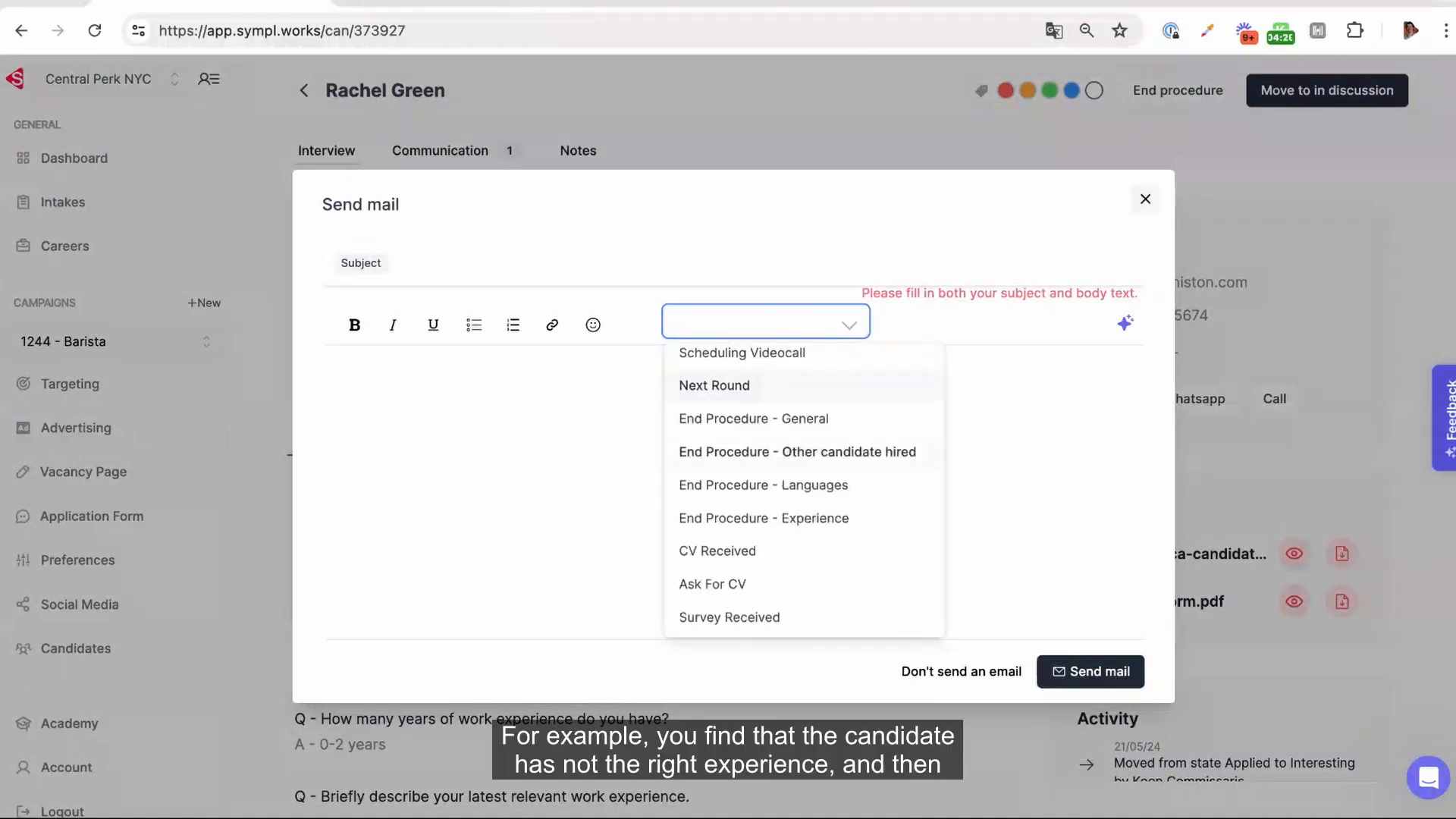
{"action": "left_click", "coordinate": [777, 516]}
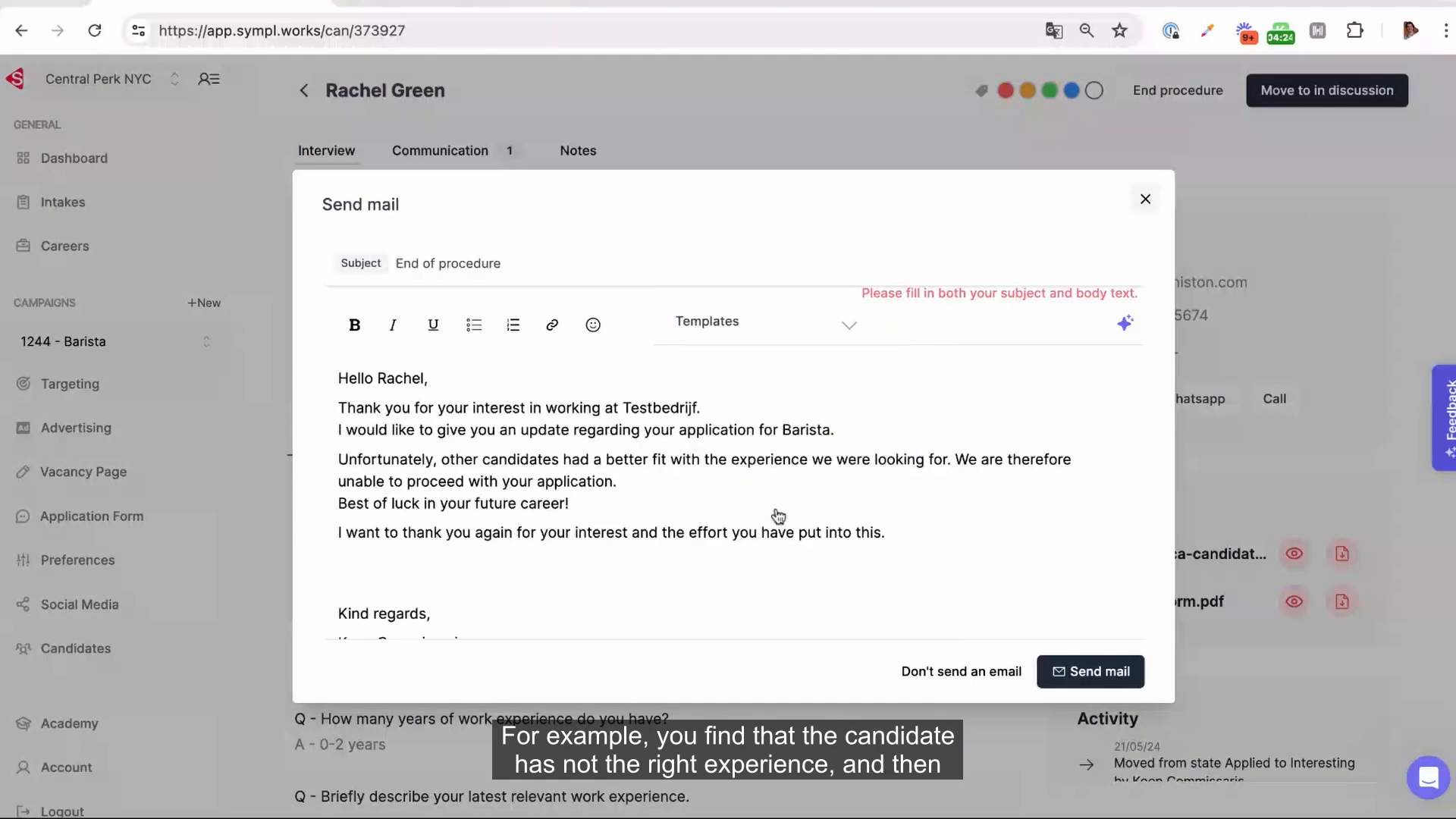
{"action": "scroll", "coordinate": [751, 497], "scroll_direction": "down", "scroll_amount": 1}
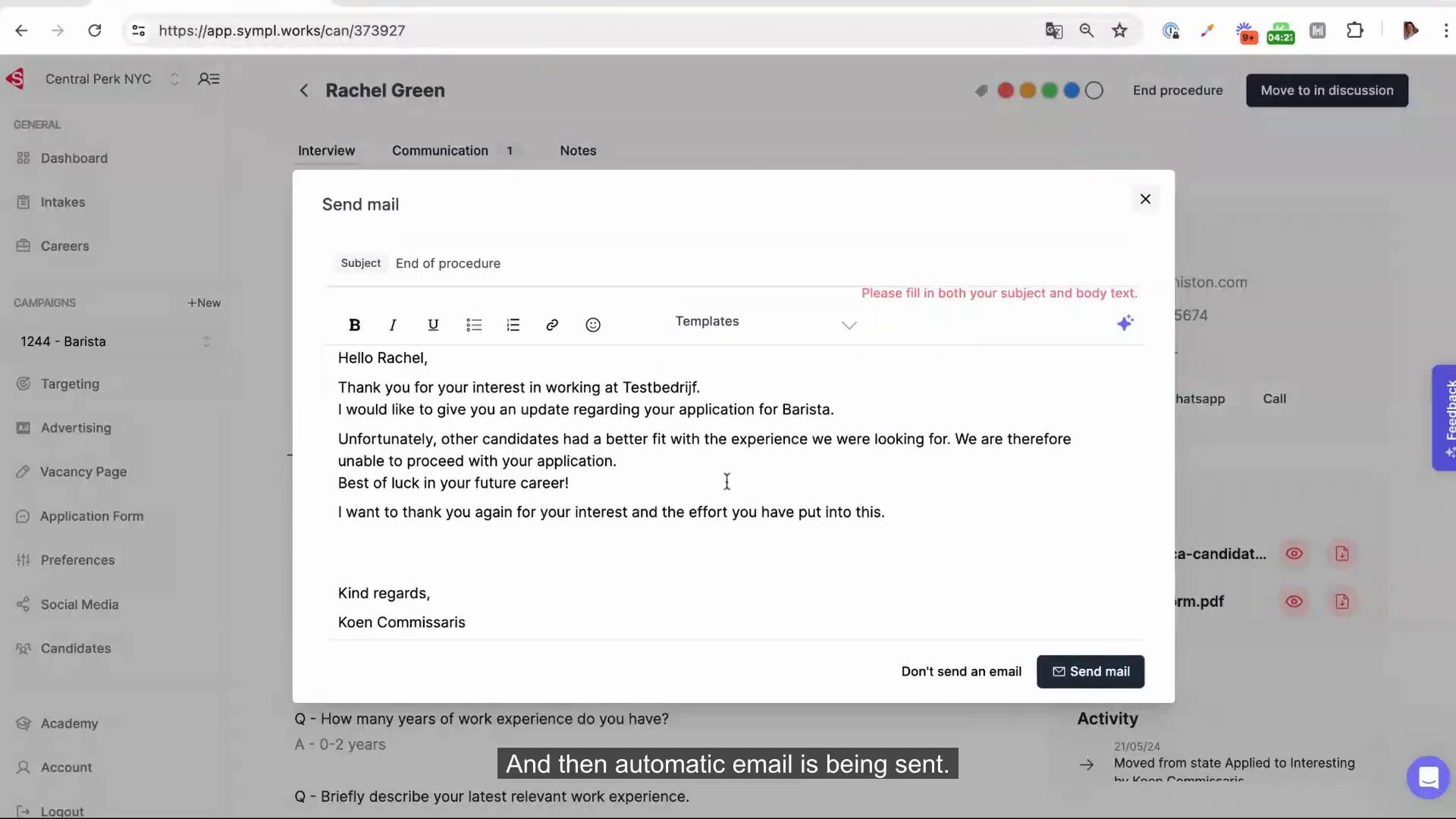
{"action": "left_click", "coordinate": [774, 485]}
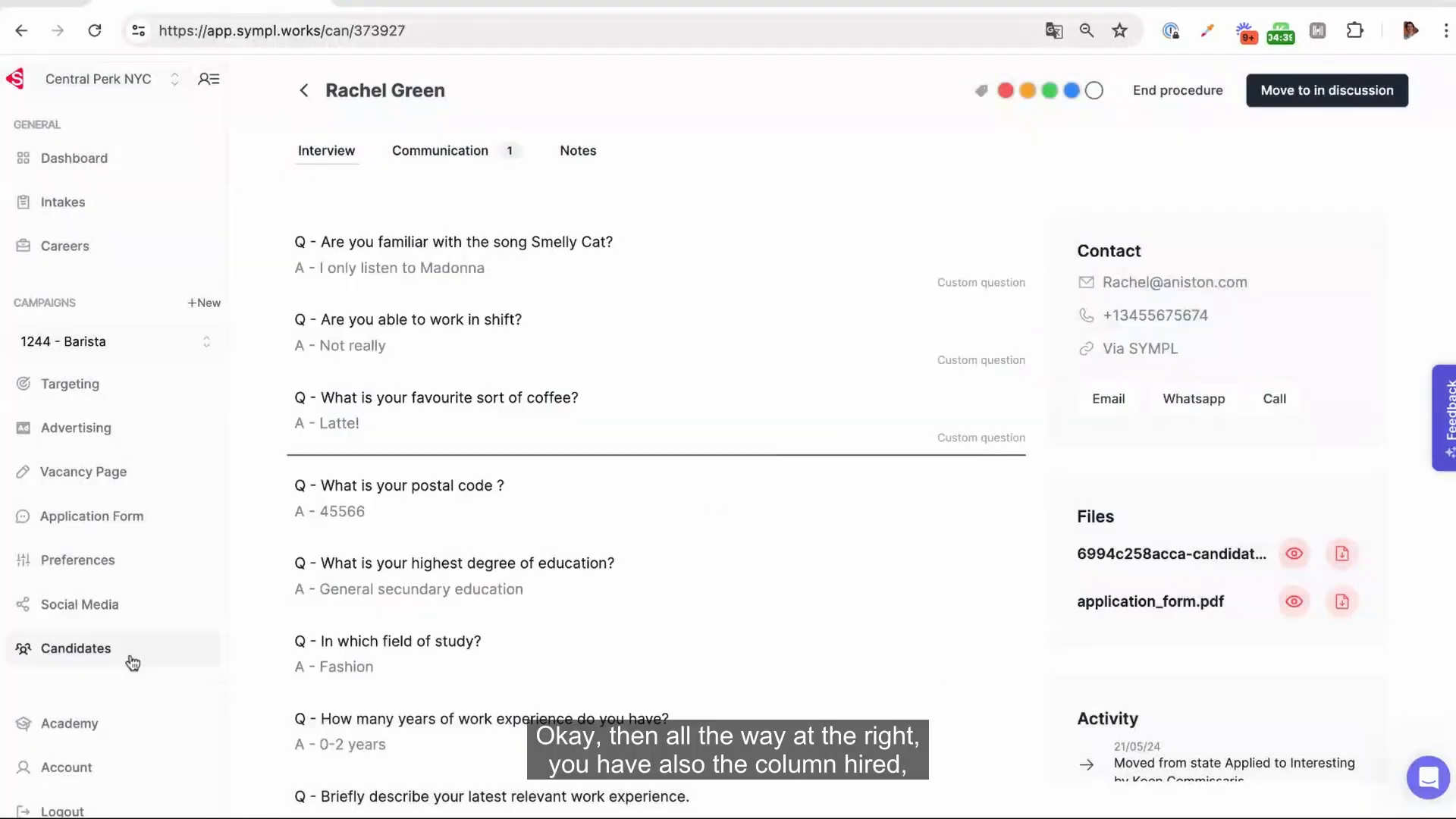
Check the Hired column, search the campaign's board for a candidate by first name and clear the search
{"action": "scroll", "coordinate": [866, 499], "scroll_direction": "right", "scroll_amount": 6}
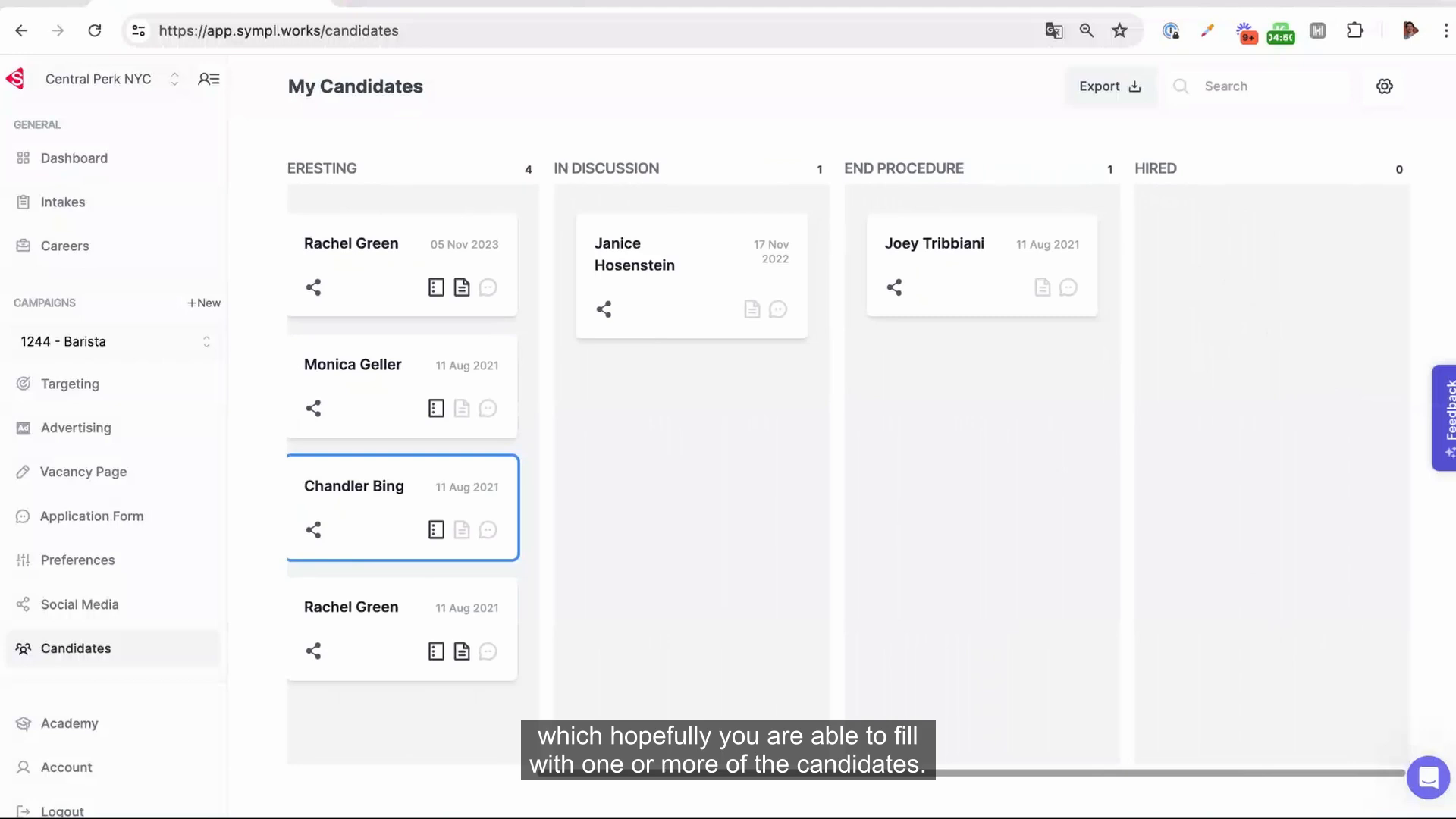
{"action": "left_click", "coordinate": [1230, 78]}
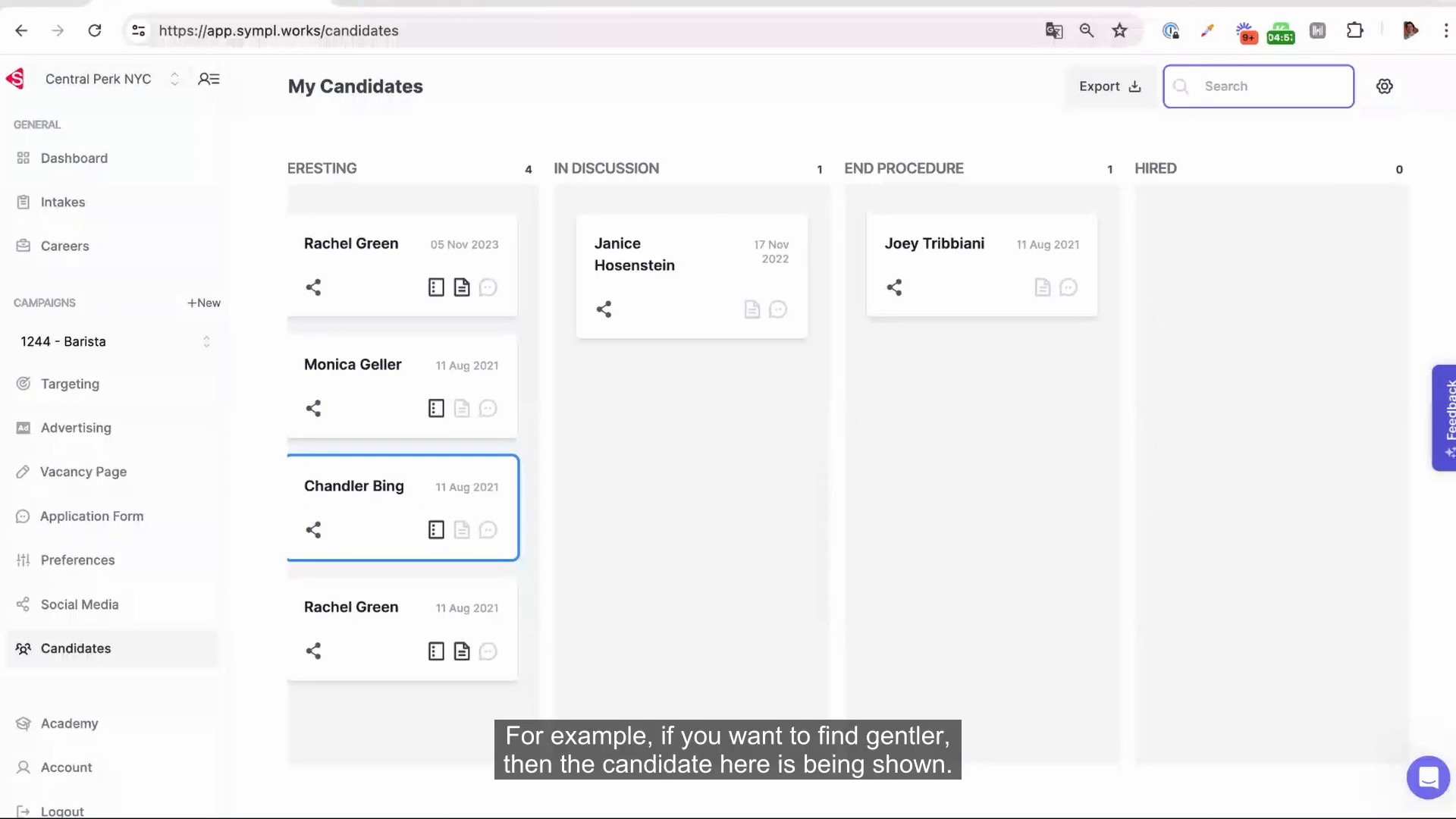
{"action": "type", "text": "Chandler"}
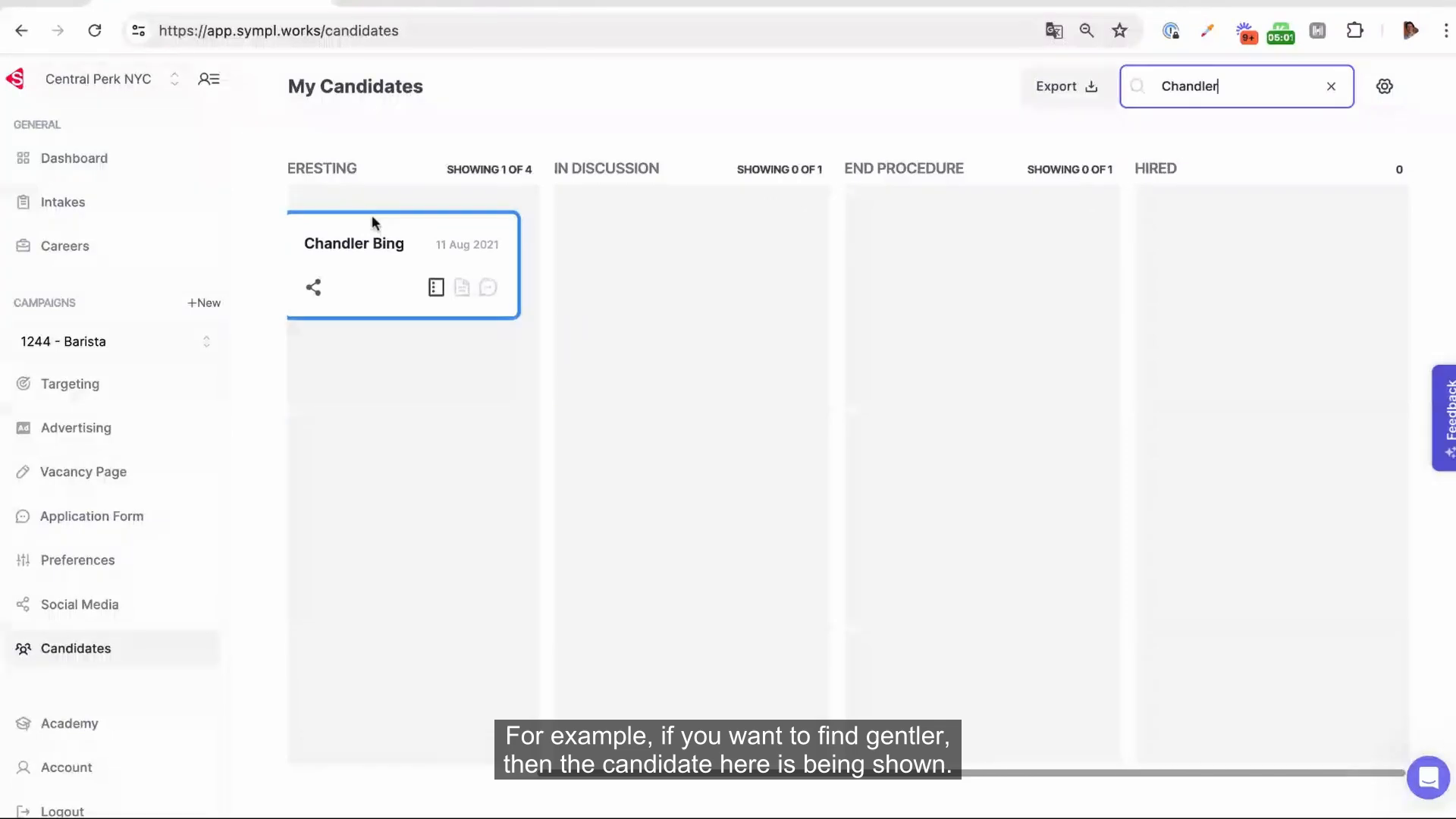
{"action": "left_click", "coordinate": [1331, 87]}
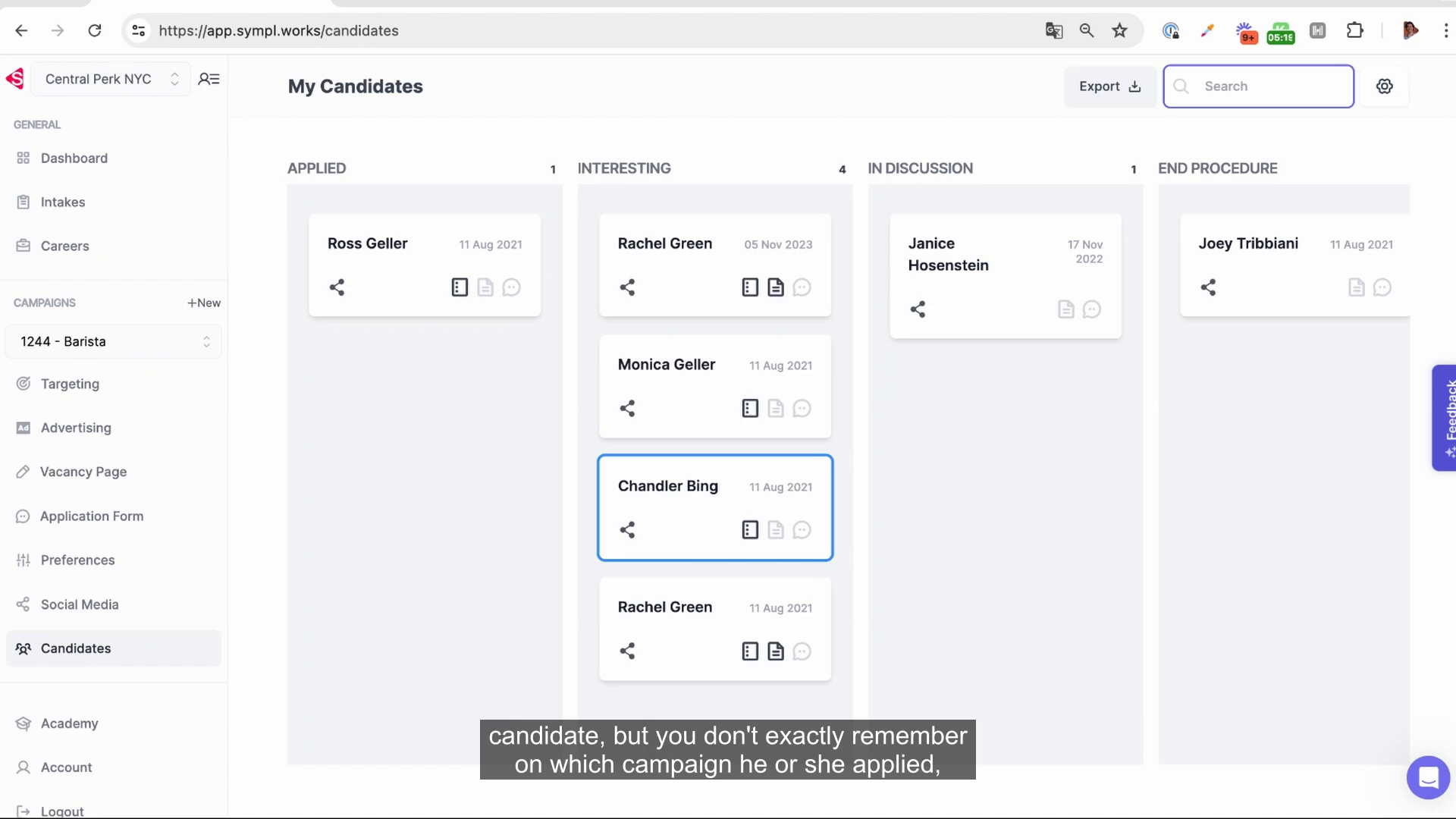
Search candidates across all campaigns by first name and view the first matching candidate's profile
{"action": "left_click", "coordinate": [211, 83]}
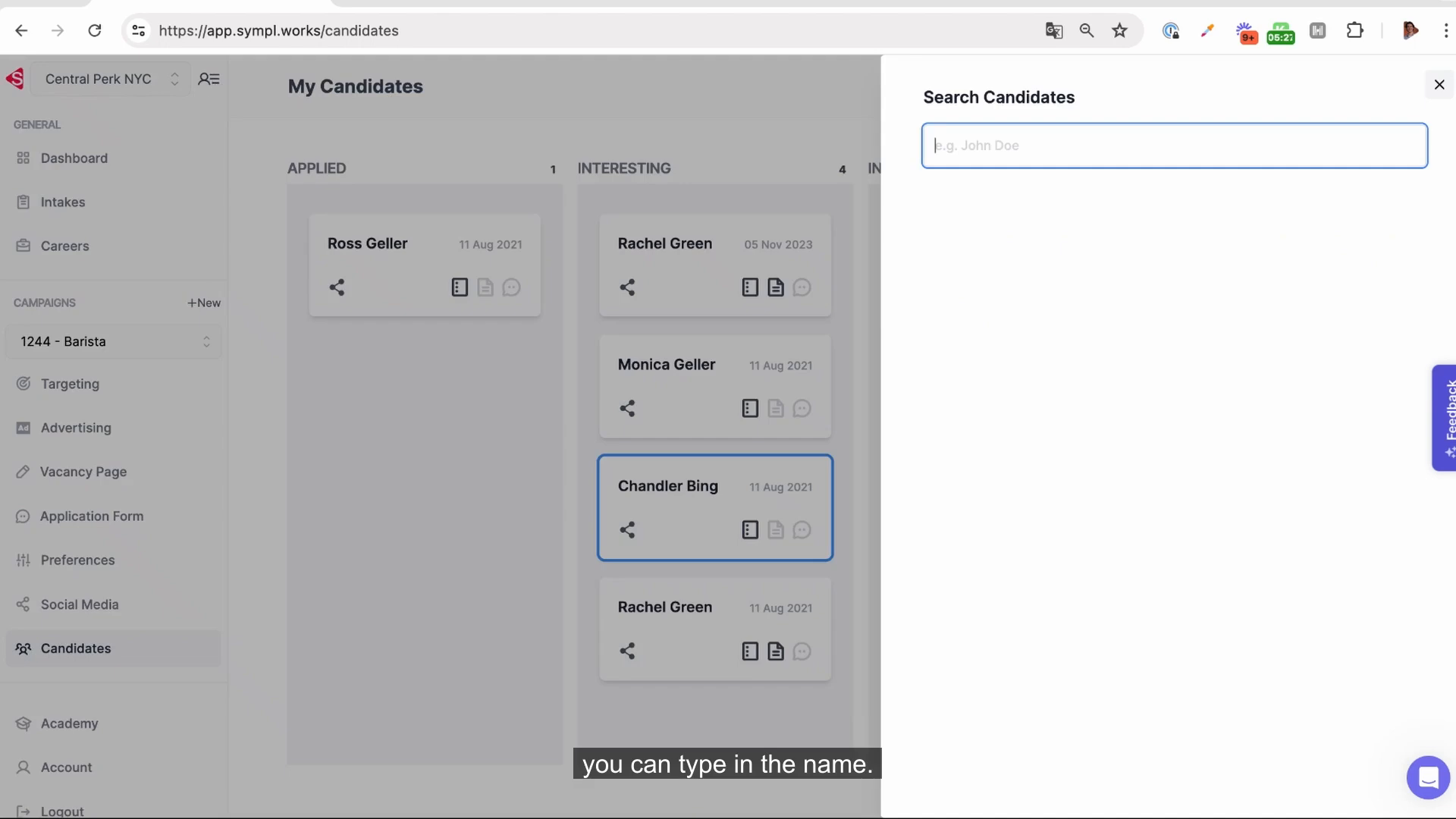
{"action": "type", "text": "rachel"}
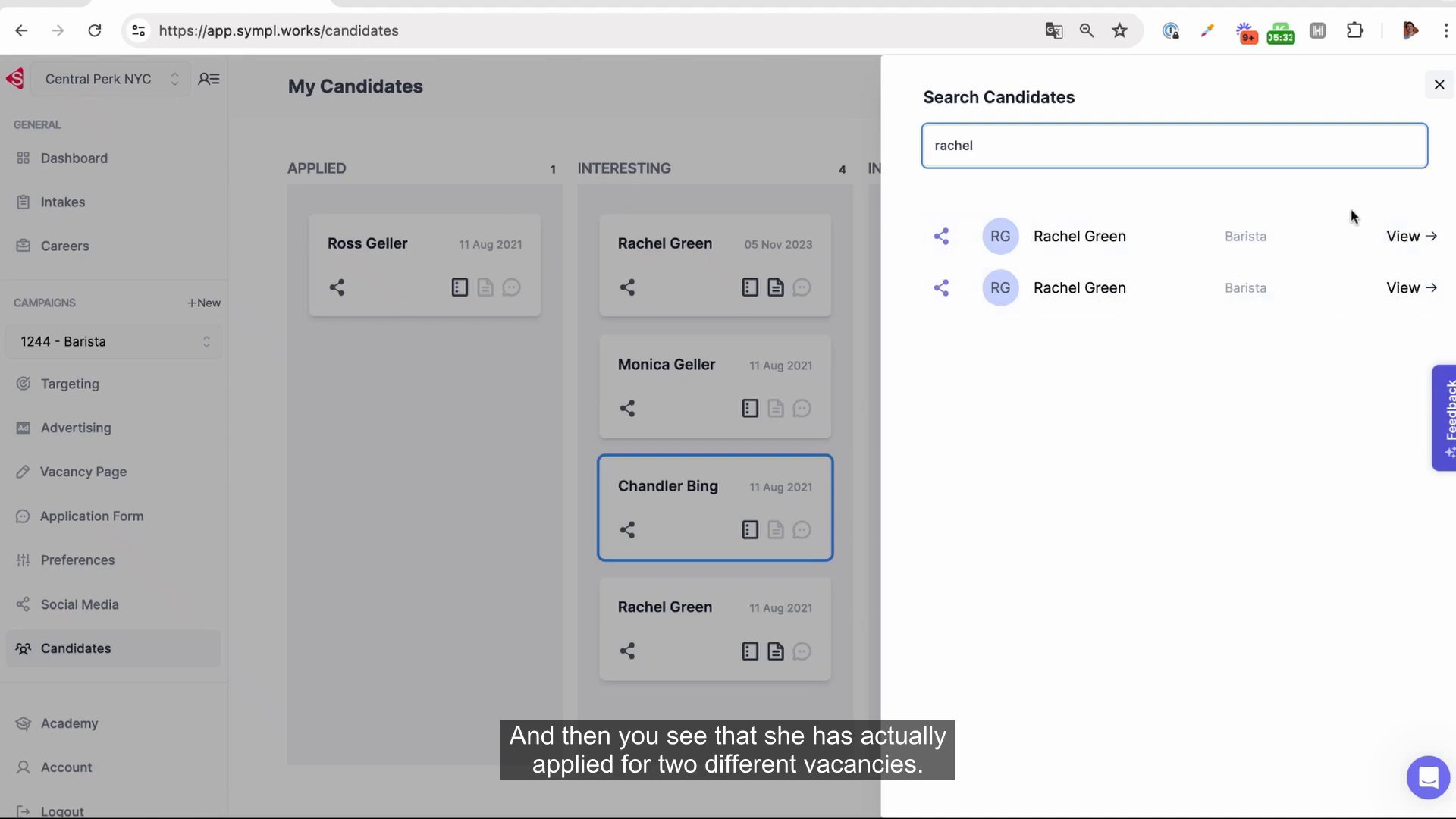
{"action": "left_click", "coordinate": [1389, 237]}
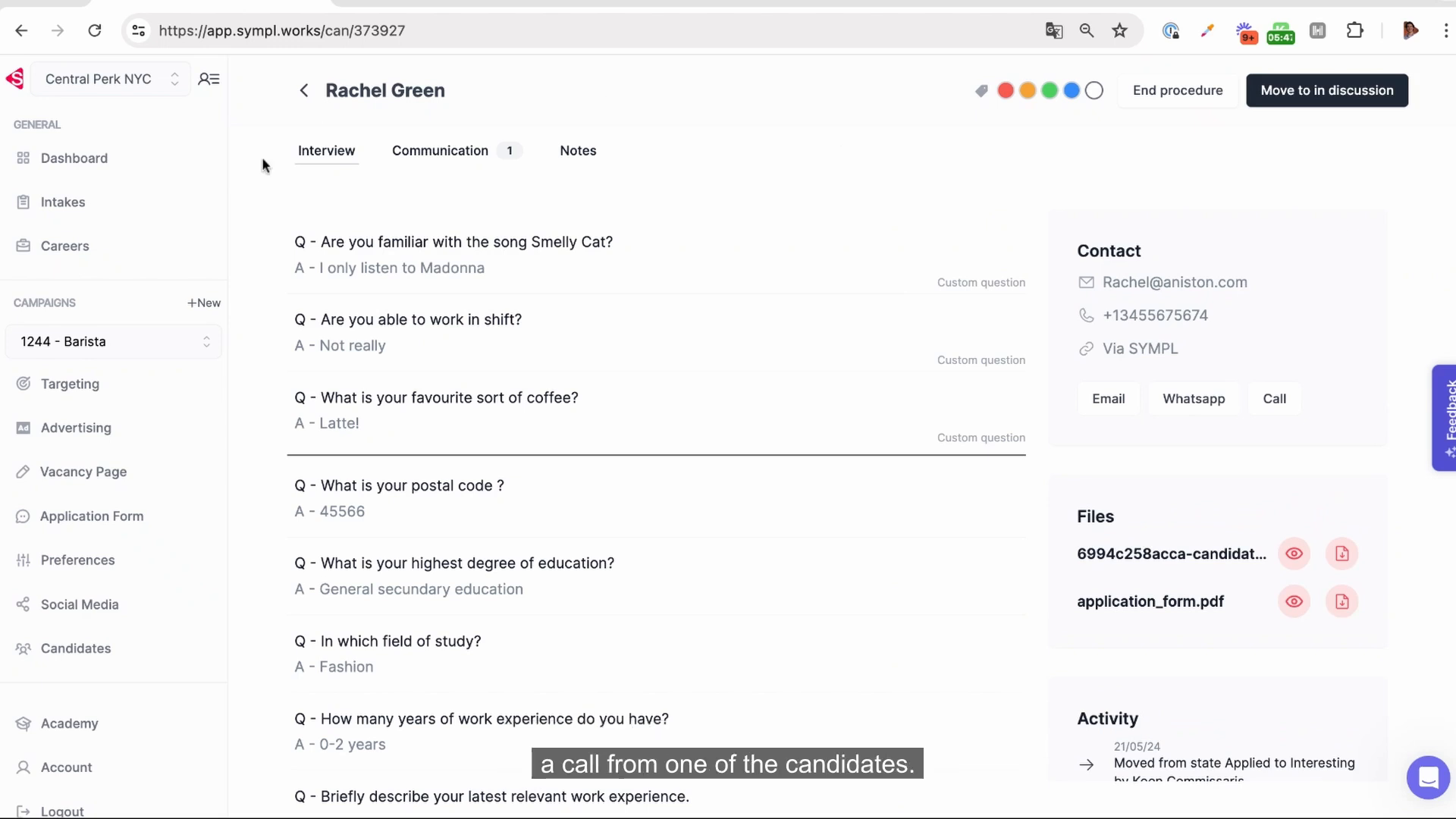
Return to the candidates board and save a sort order other than Date in the board options
{"action": "left_click", "coordinate": [153, 641]}
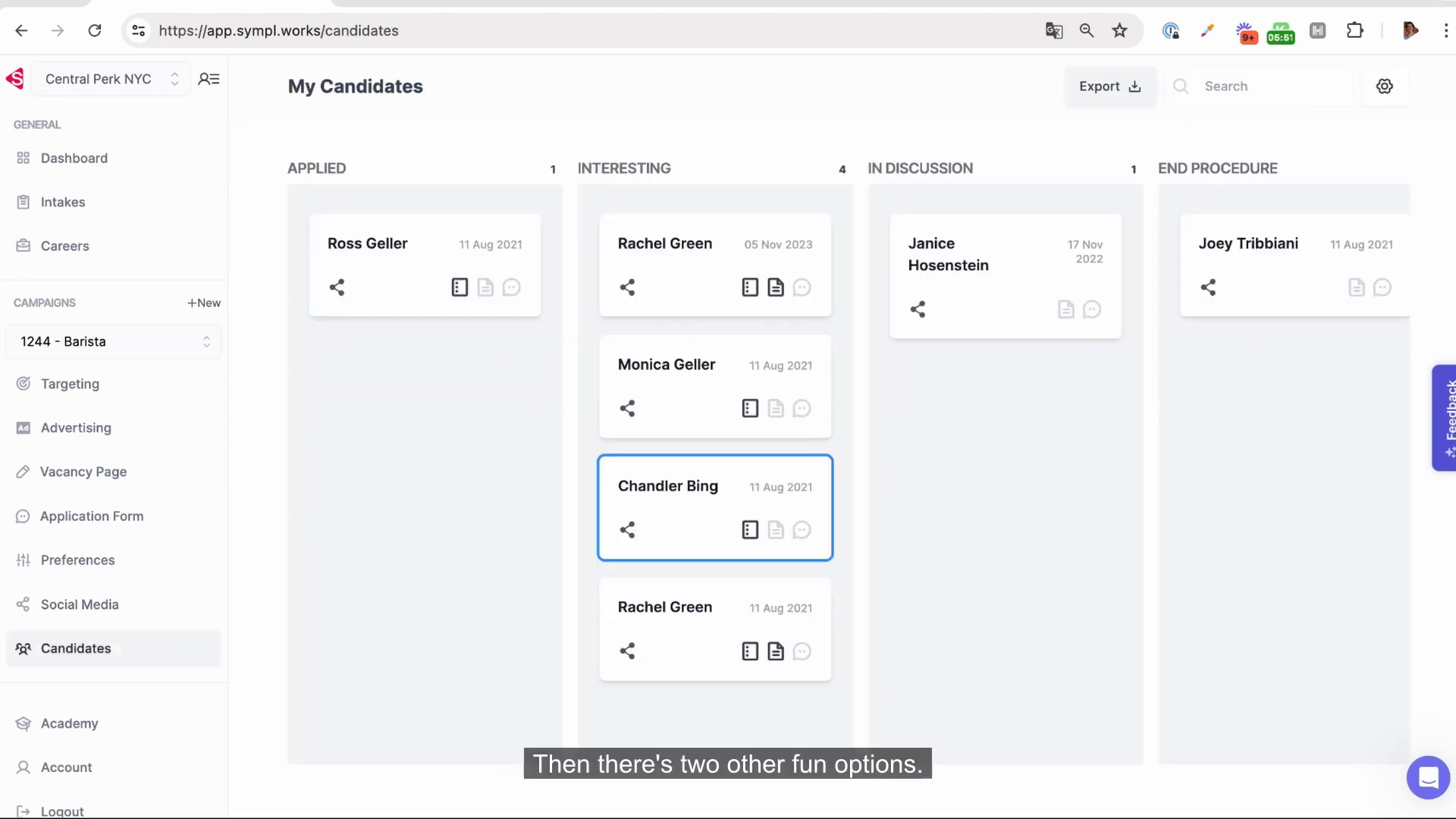
{"action": "left_click", "coordinate": [1392, 94]}
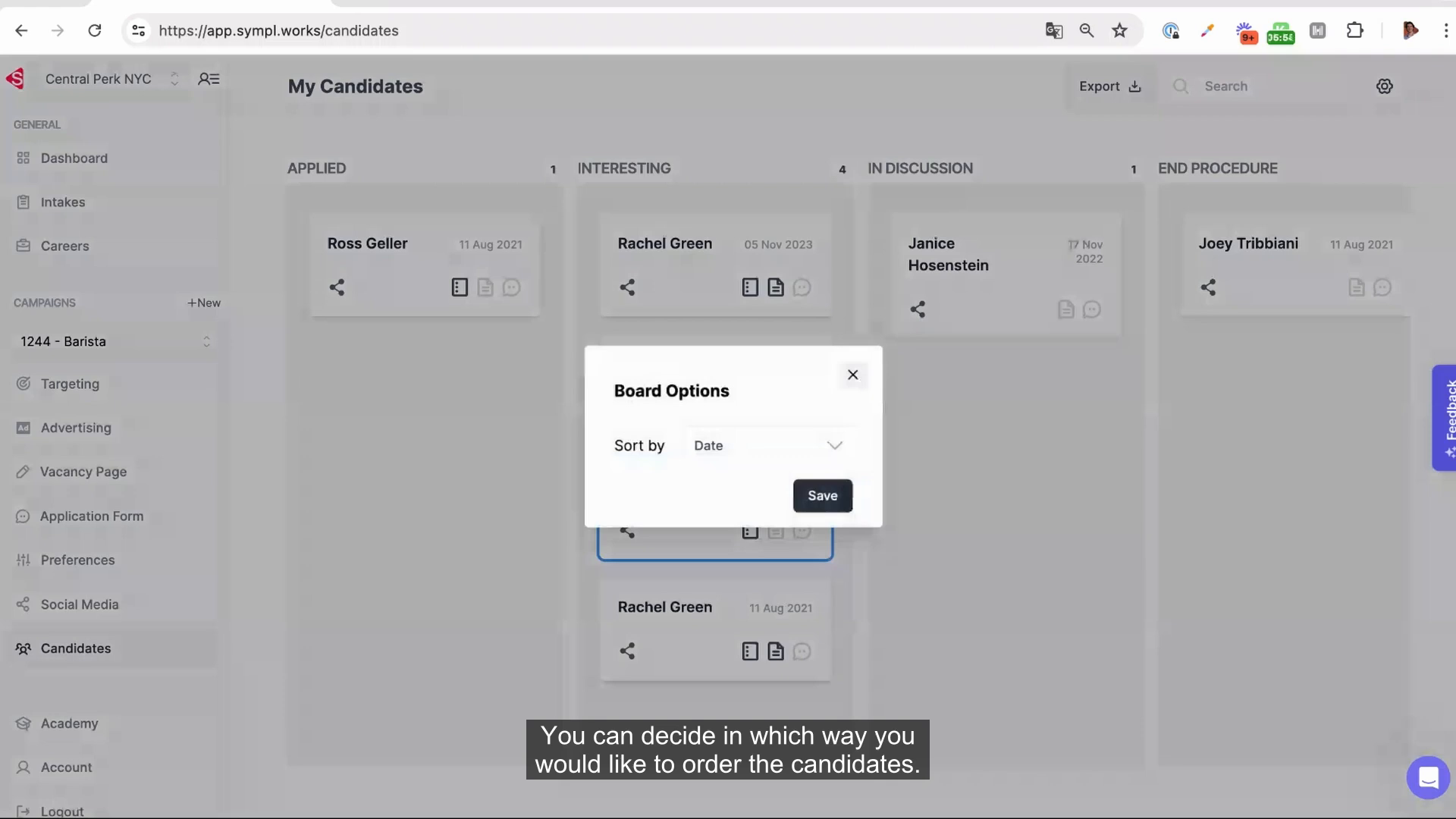
{"action": "left_click", "coordinate": [774, 438]}
{"action": "left_click", "coordinate": [751, 523]}
{"action": "left_click", "coordinate": [823, 495]}
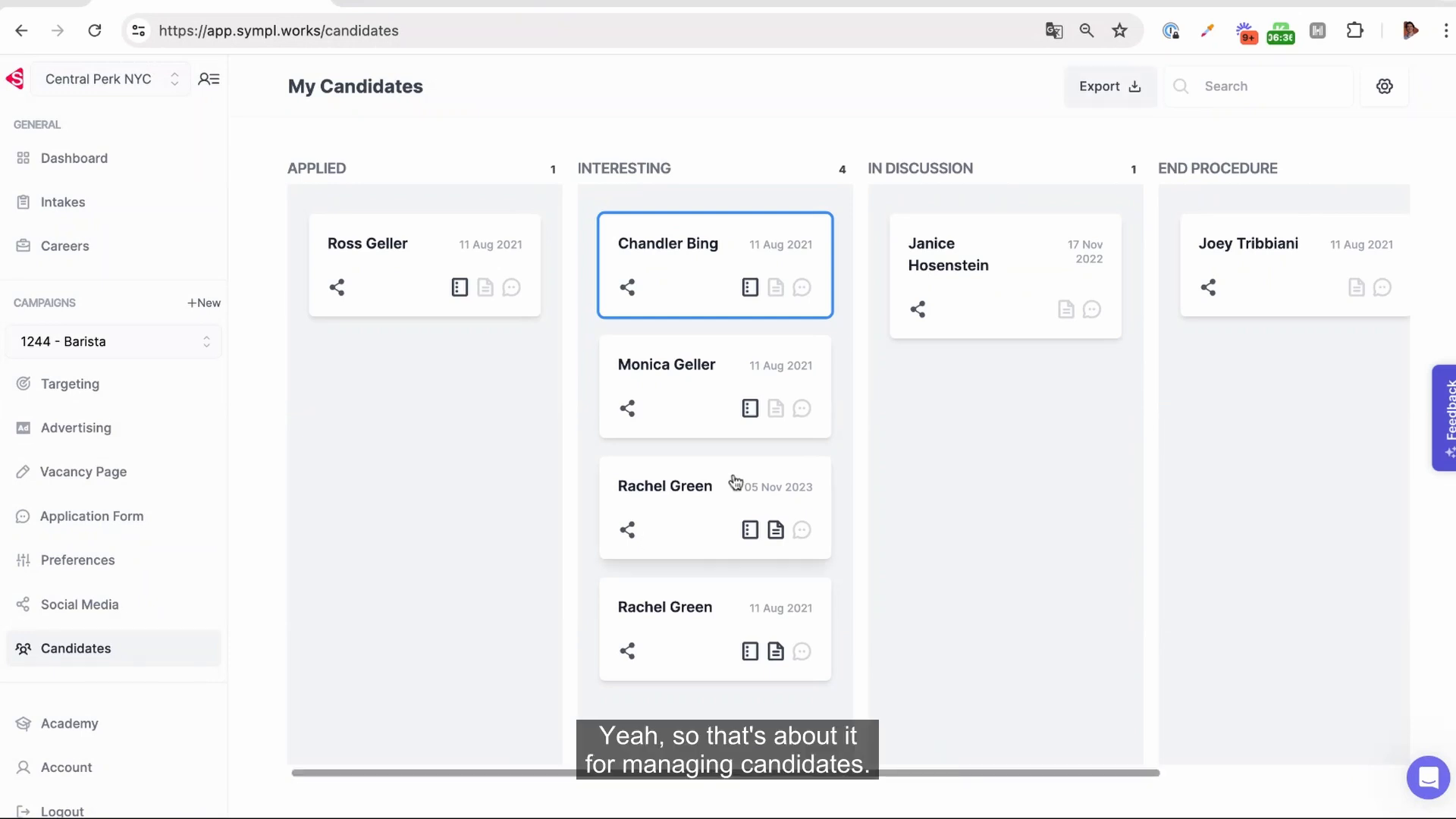
Open the profile of the third candidate in Interesting and view the first attached file
{"action": "left_click", "coordinate": [734, 483]}
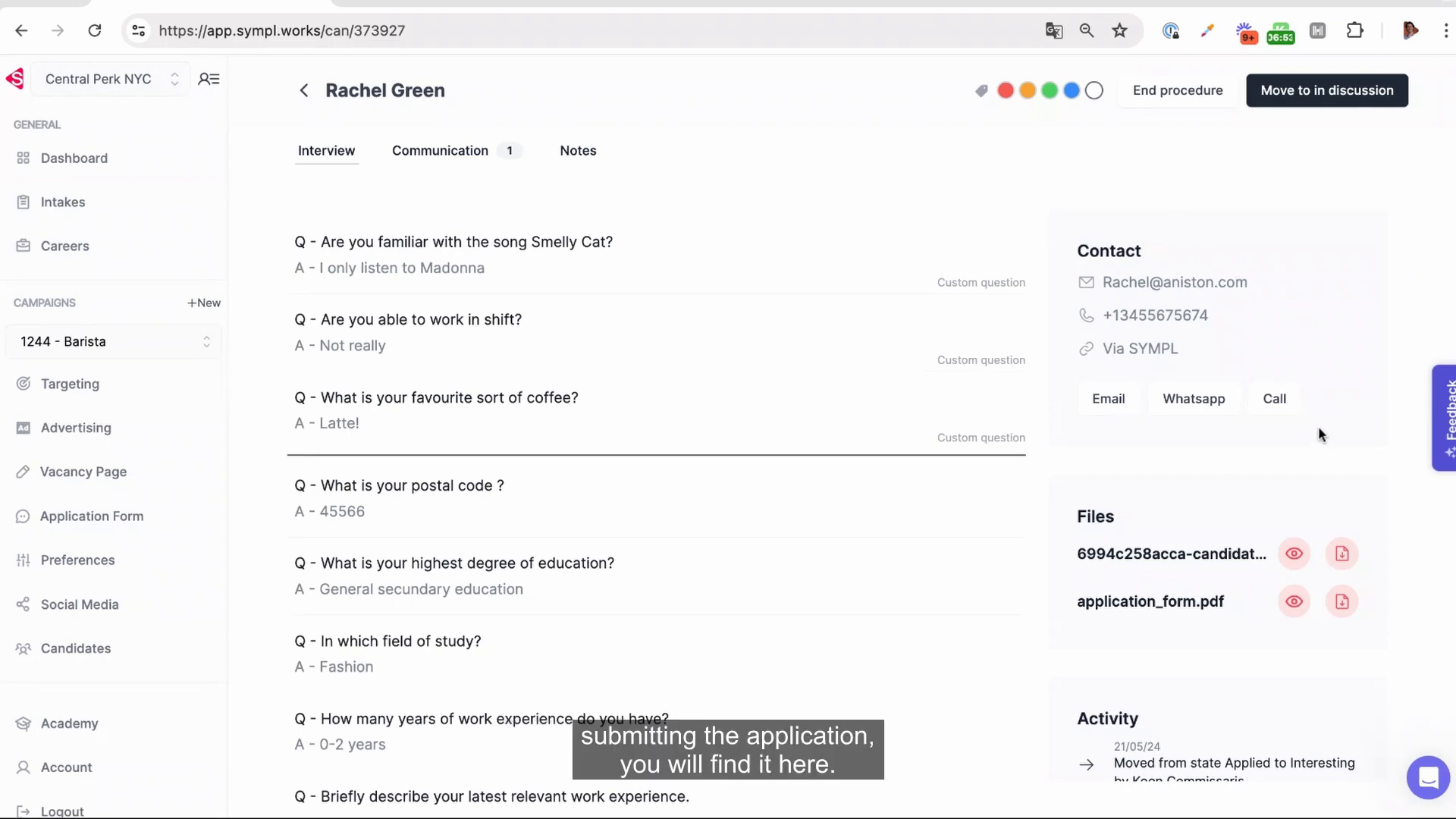
{"action": "left_click", "coordinate": [1295, 559]}
{"action": "left_click", "coordinate": [1295, 567]}
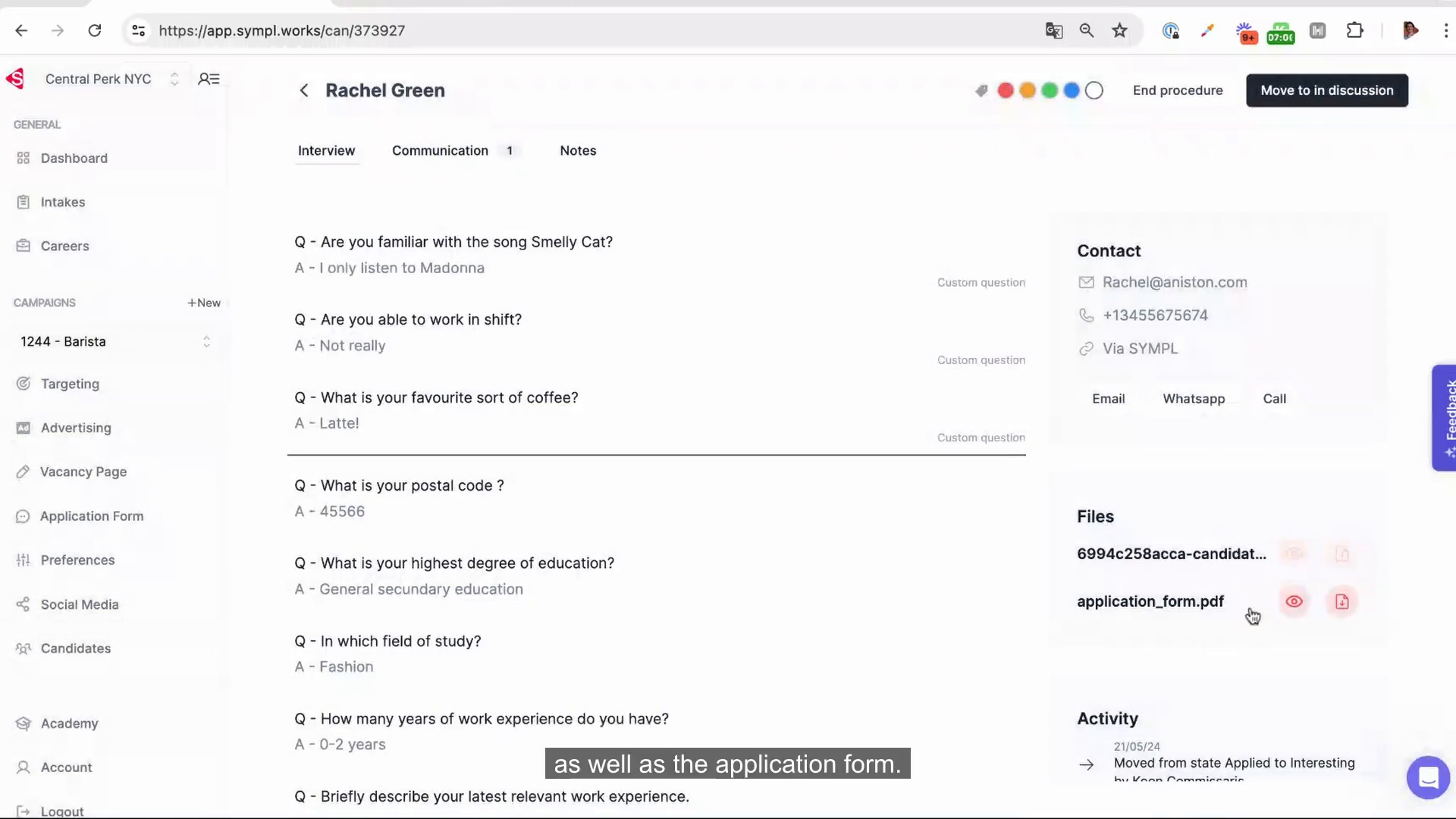
Return to the candidates board and open the help center with its articles and message option
{"action": "left_click", "coordinate": [304, 98]}
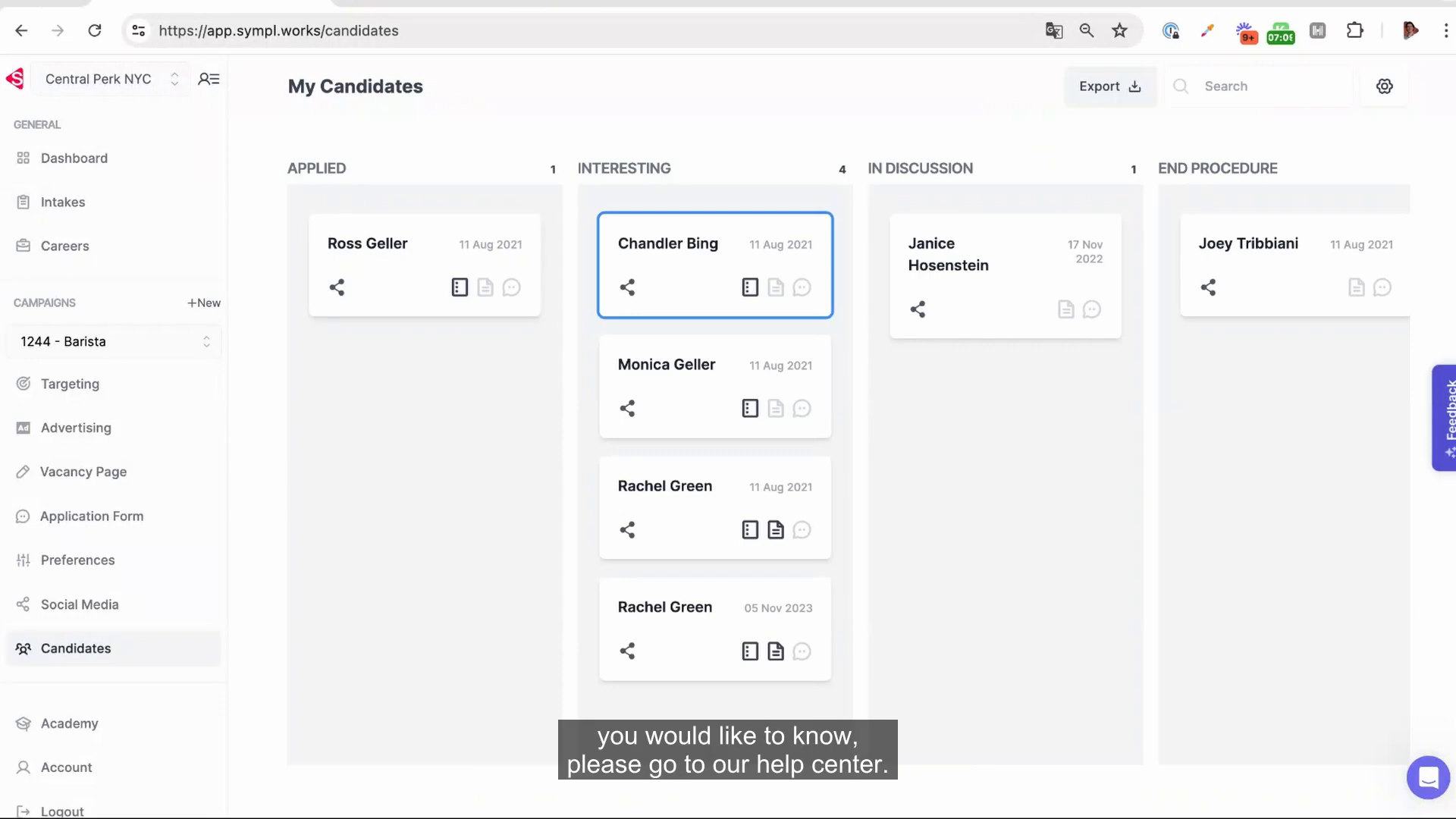
{"action": "left_click", "coordinate": [1435, 777]}
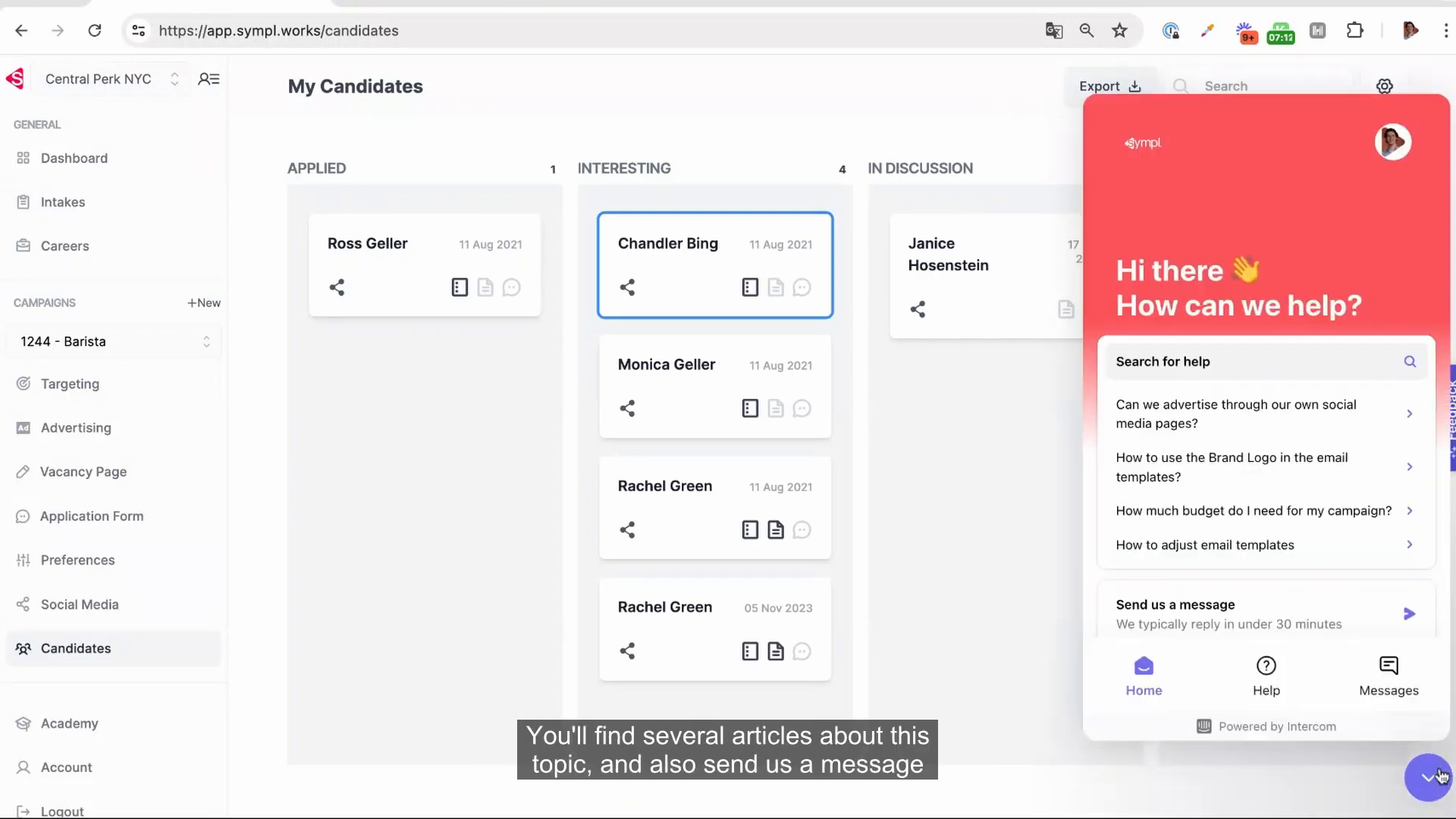